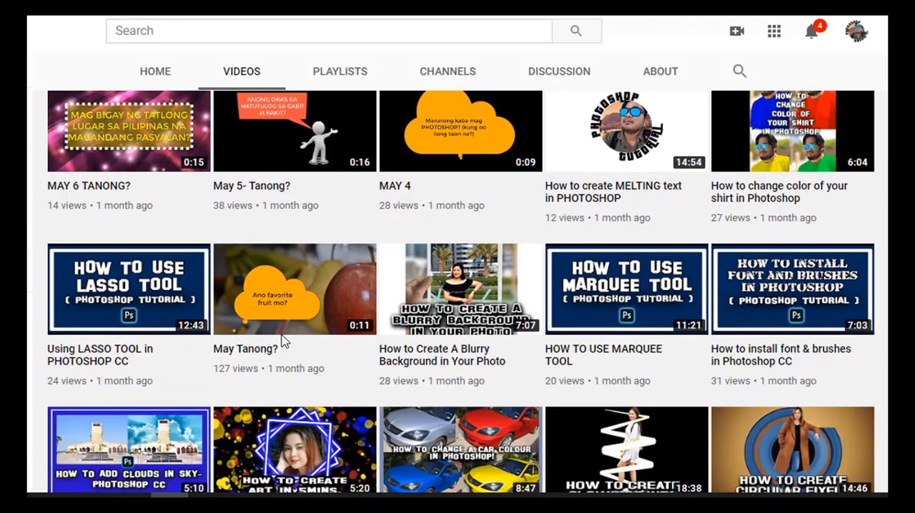
- Browse the channel's list of uploaded Photoshop tutorial videos down to the older uploads
scroll(284, 342, "down", 1)
scroll(283, 341, "down", 3)
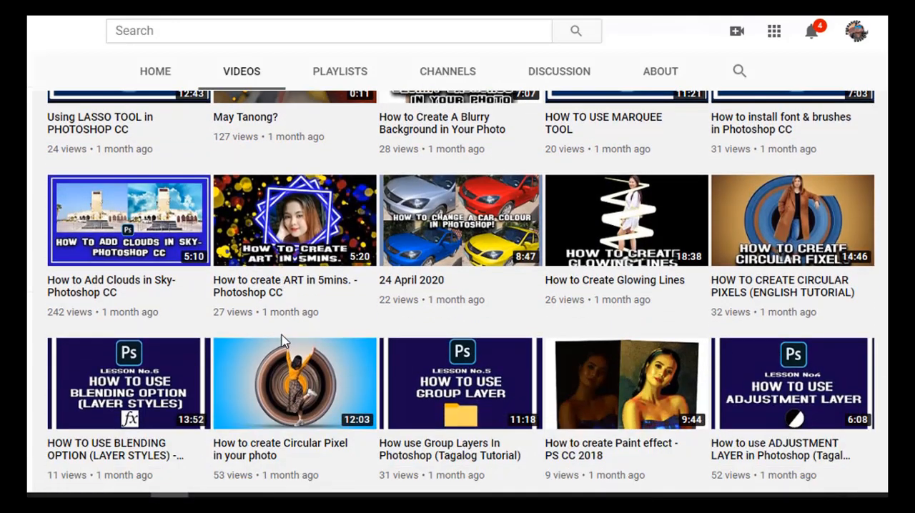
scroll(283, 342, "down", 1)
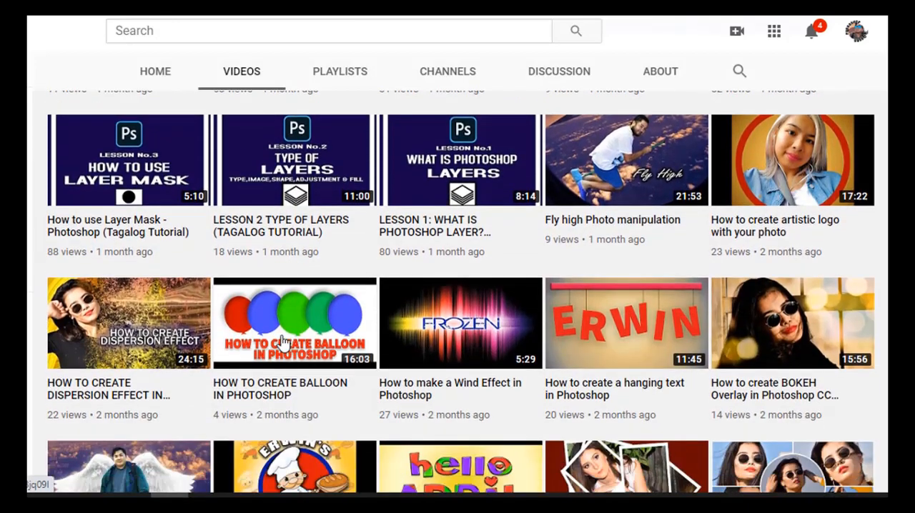
scroll(283, 344, "down", 1)
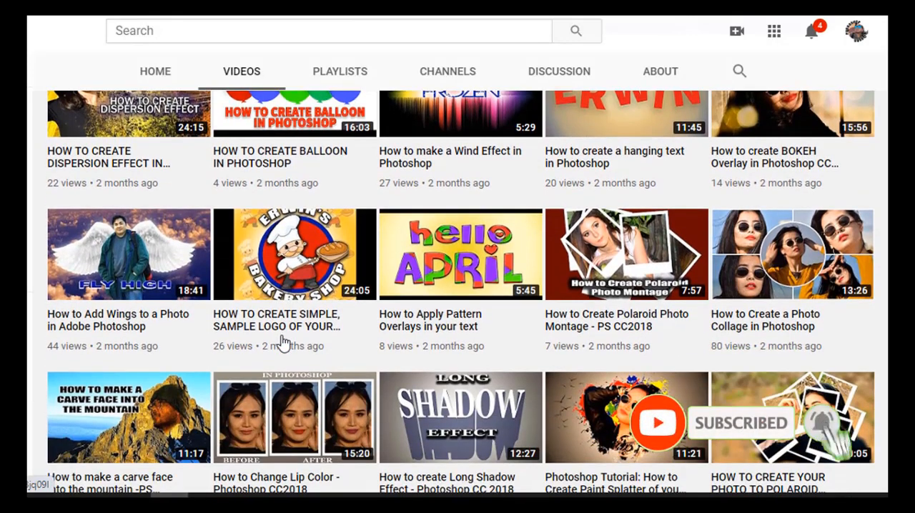
scroll(283, 341, "down", 2)
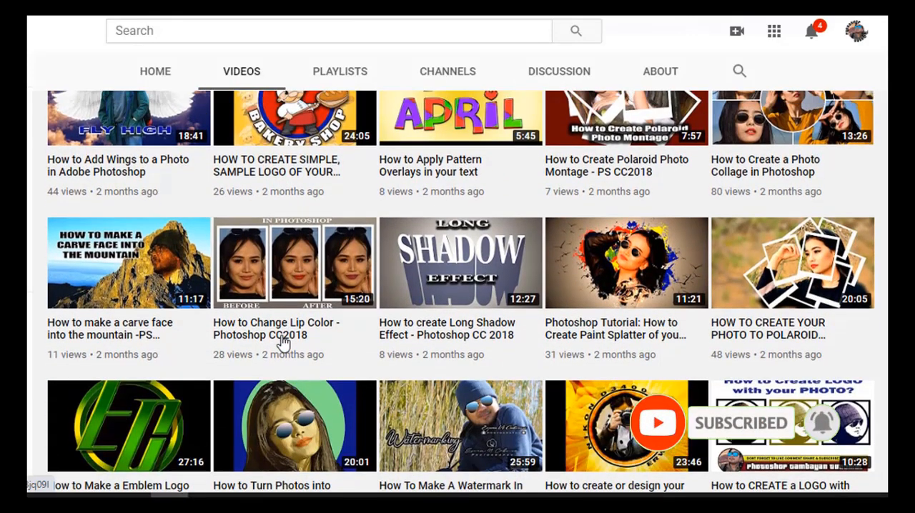
scroll(283, 343, "down", 3)
scroll(284, 343, "down", 4)
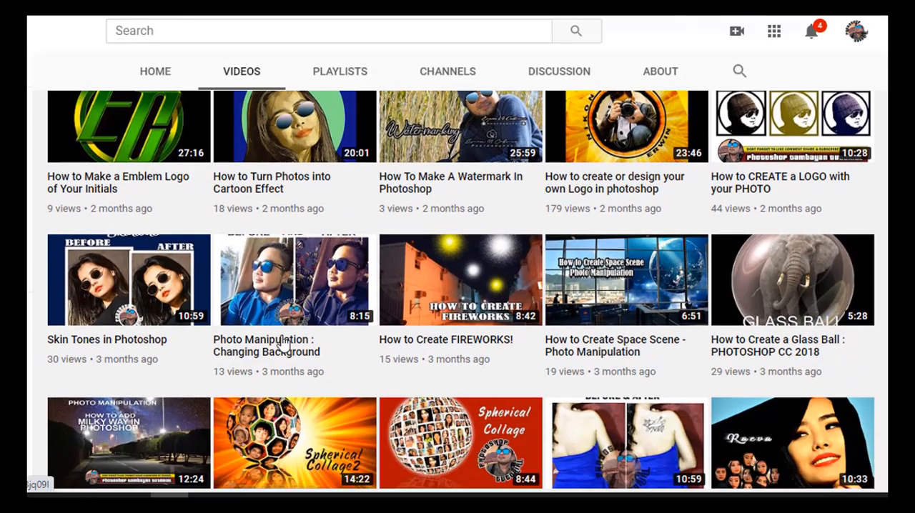
scroll(283, 344, "down", 2)
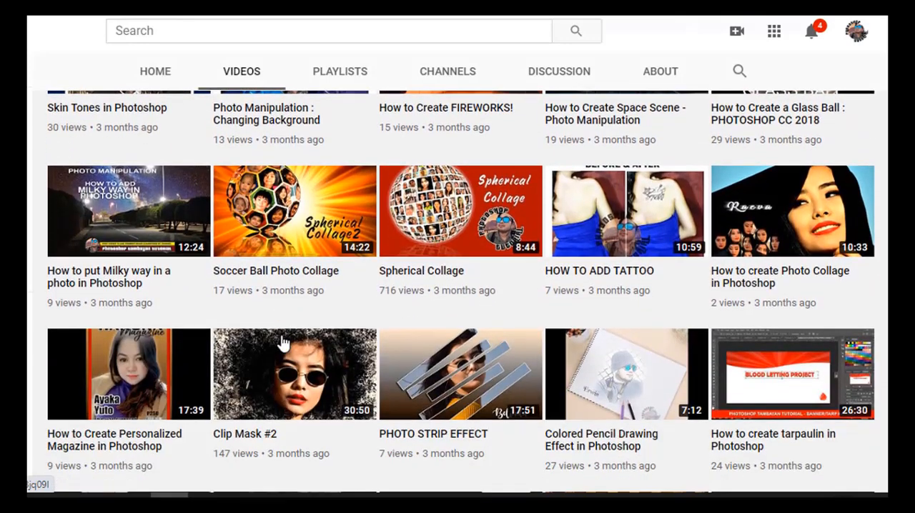
scroll(283, 343, "down", 3)
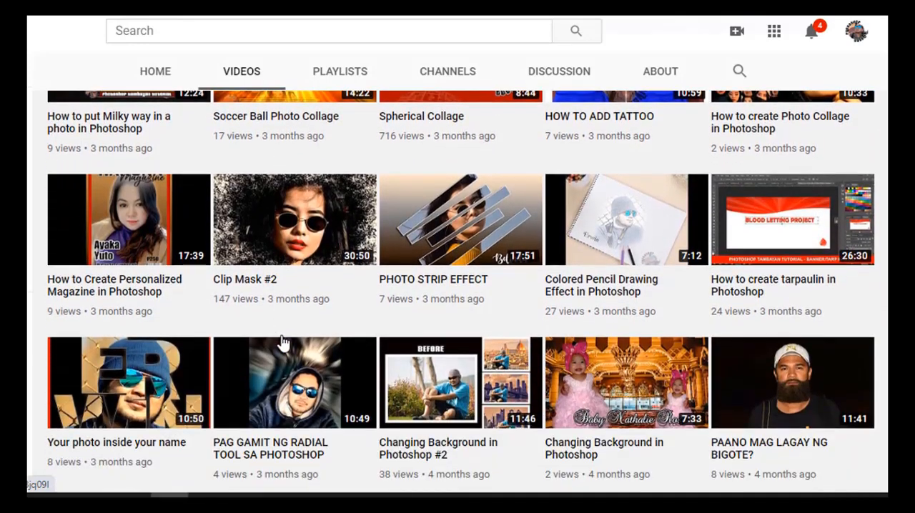
scroll(284, 344, "down", 4)
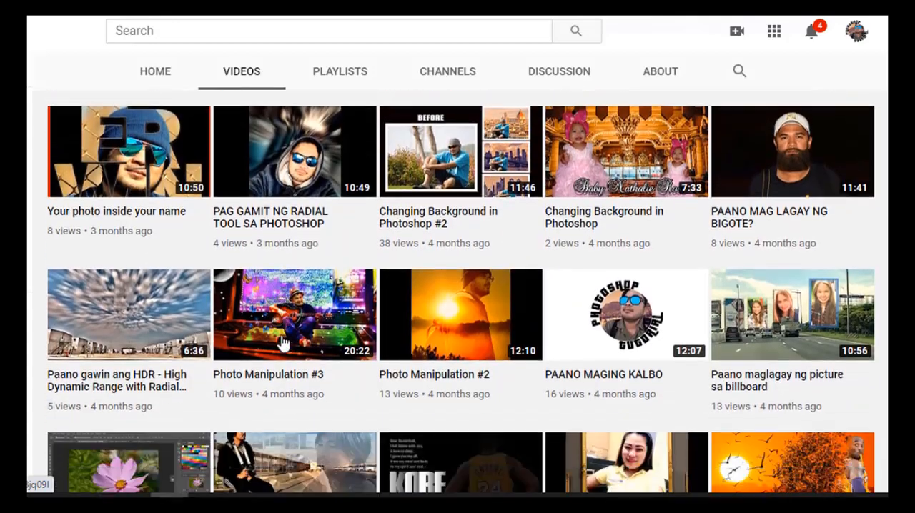
scroll(283, 344, "down", 3)
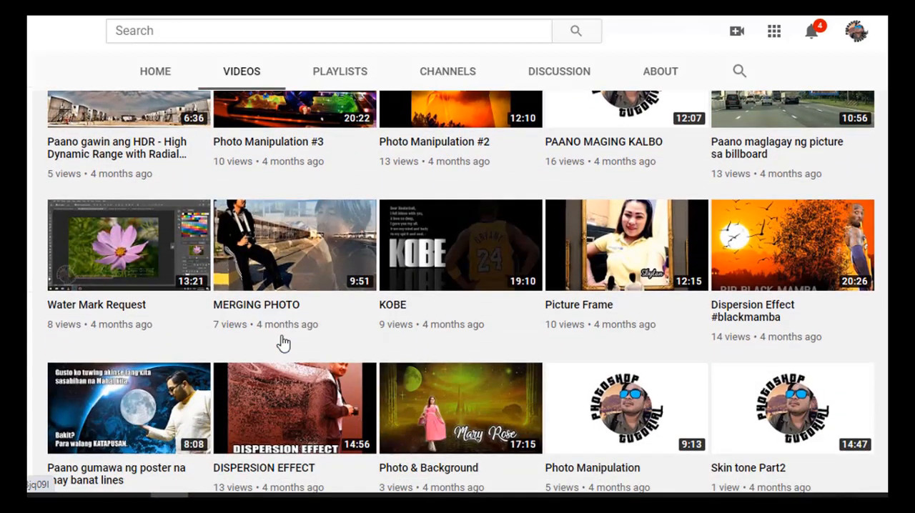
scroll(283, 343, "down", 5)
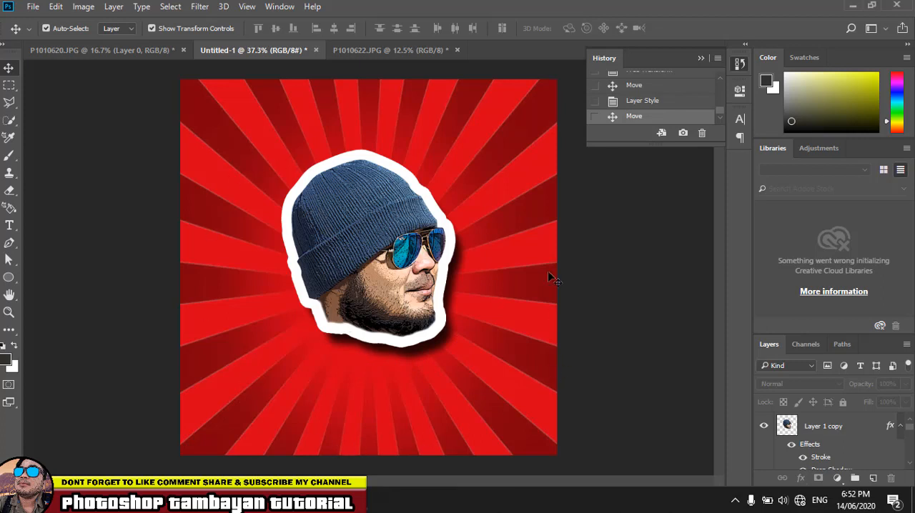
- Examine the finished face sticker's layers, toggling the visibility of the red sunburst layer "1 (1)"
left_click(409, 248)
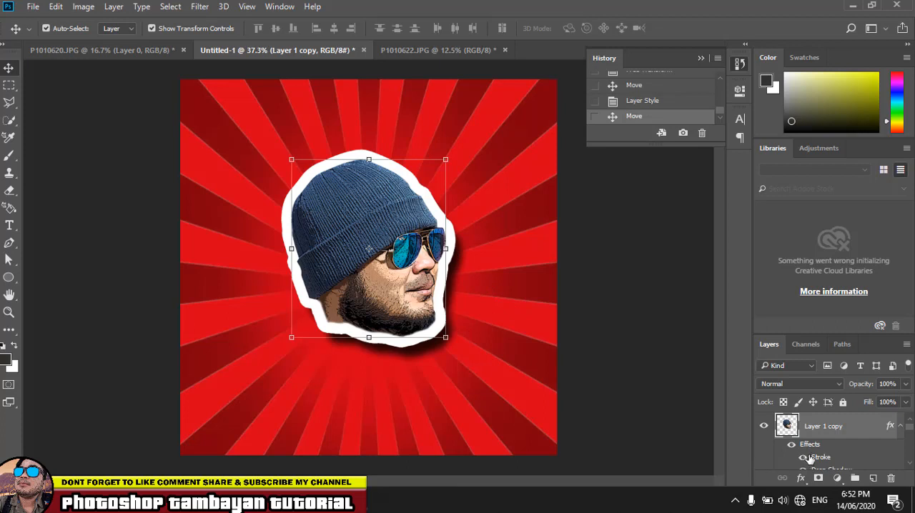
scroll(821, 462, "down", 3)
left_click(536, 396)
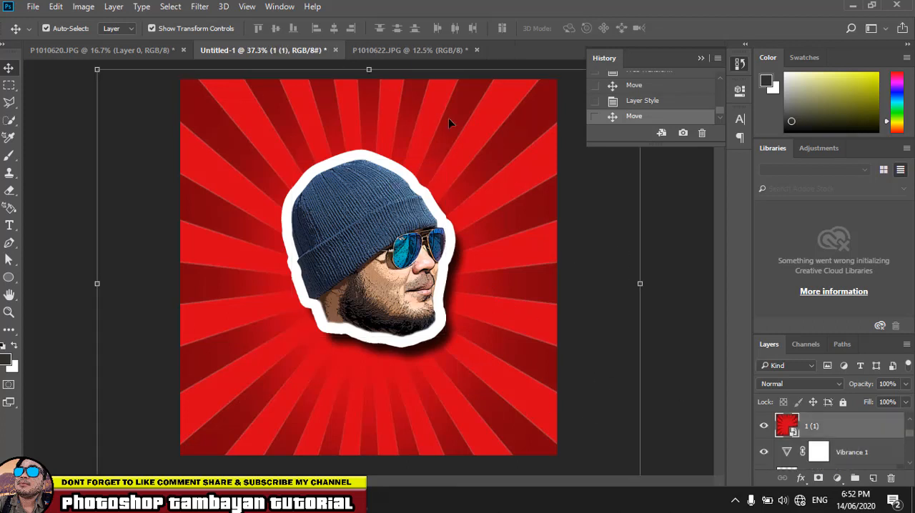
left_click(763, 429)
left_click(764, 429)
left_click(763, 428)
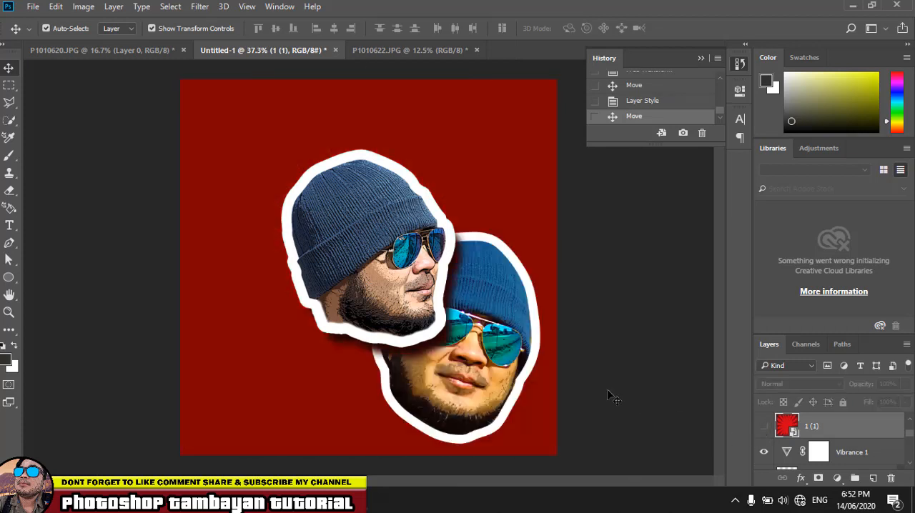
left_click(763, 429)
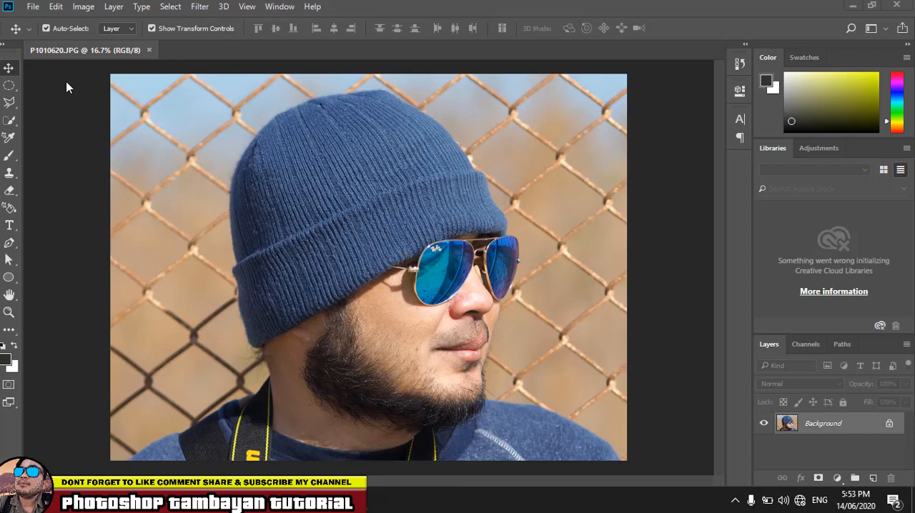
- Create a new 1500 x 1500 pixel RGB document with a white background and a resolution of 300 pixels/inch
left_click(39, 8)
left_click(41, 21)
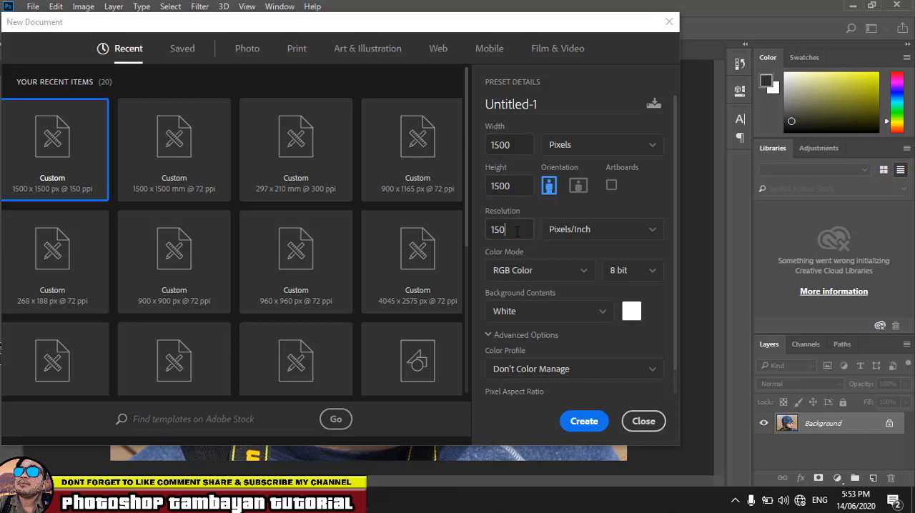
left_click_drag(517, 230, 468, 231)
type("3")
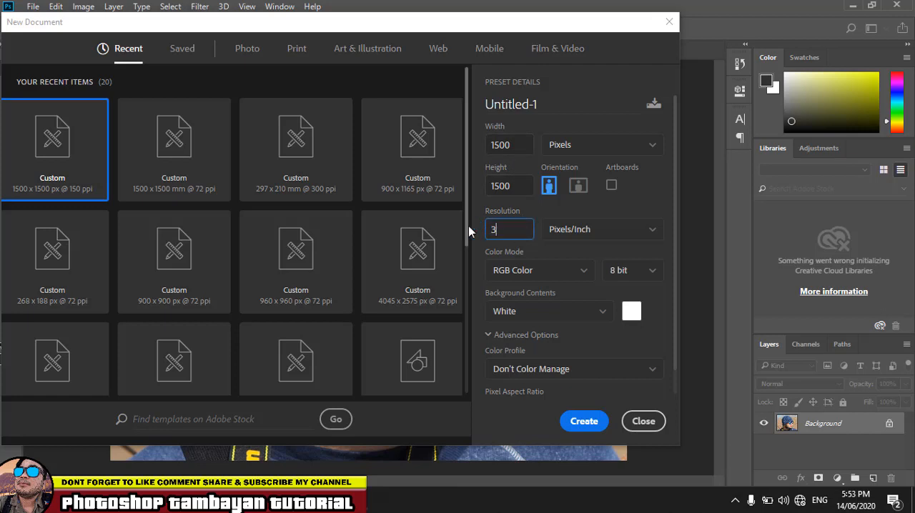
type("00")
key("Return")
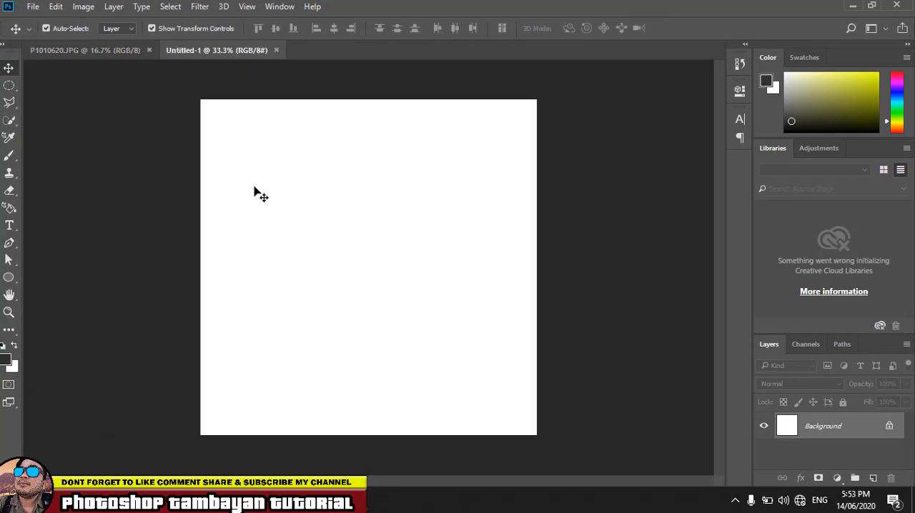
- Unlock the Background layer of P1010620.JPG and copy the photo into the Untitled-1 document
left_click(87, 49)
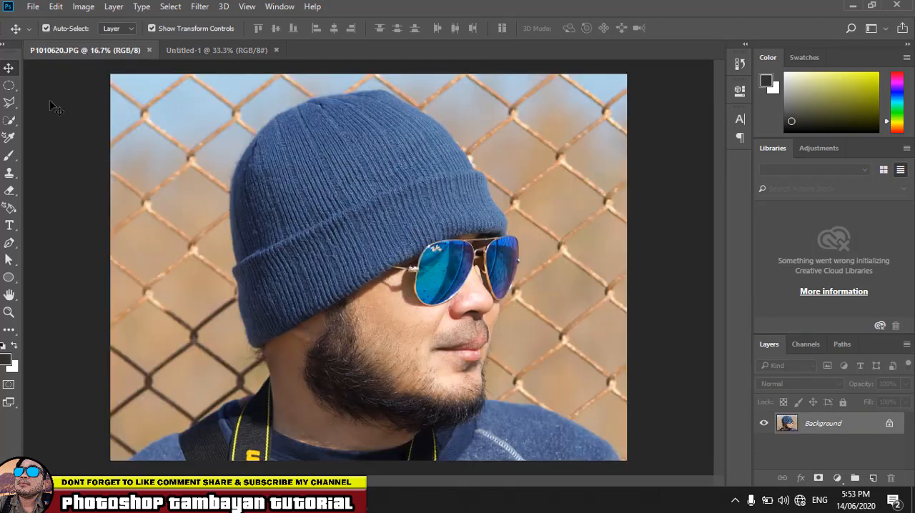
left_click(890, 426)
left_click_drag(419, 200, 364, 250)
left_click_drag(363, 197, 482, 342)
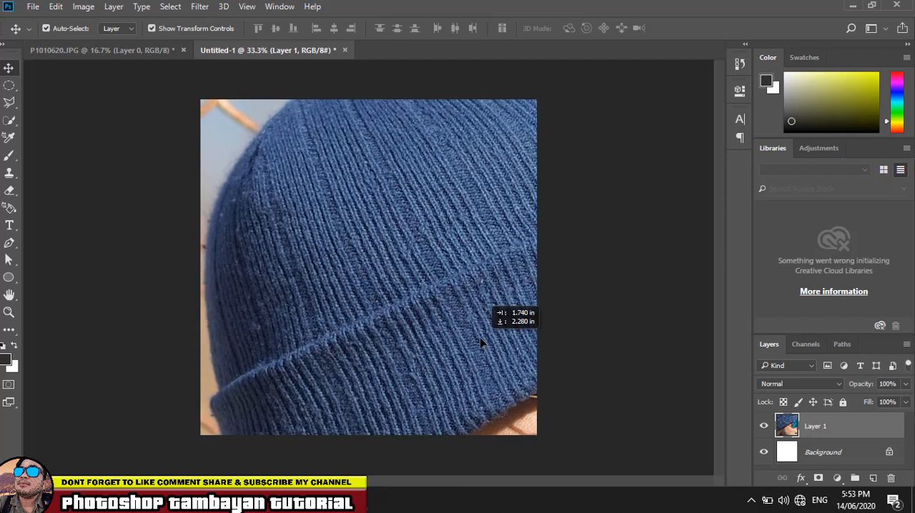
- Scale the photo layer down until the whole head fits the canvas and centre it there
scroll(374, 248, "down", 5)
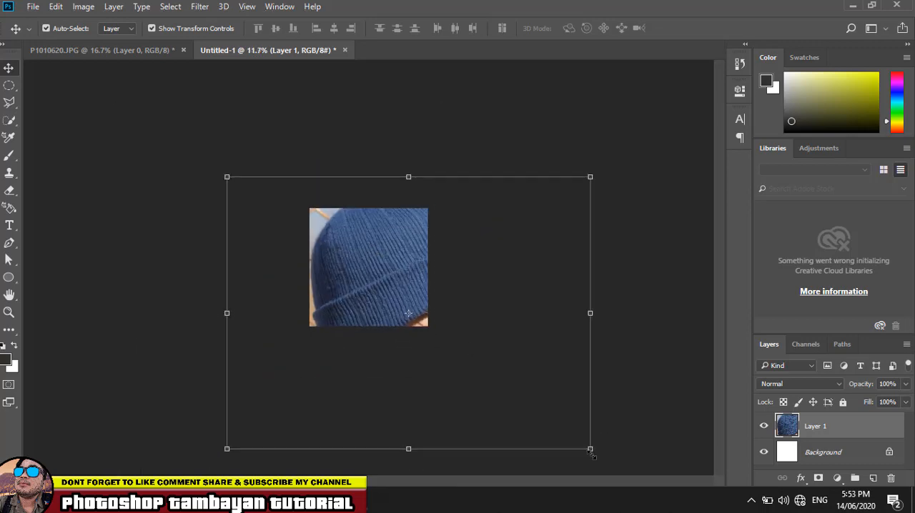
left_click_drag(590, 449, 391, 313)
key("Return")
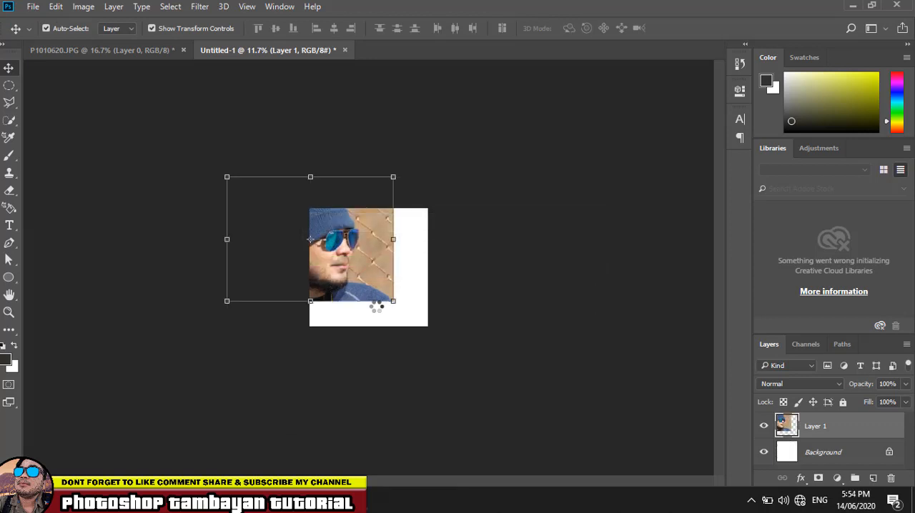
left_click_drag(349, 238, 399, 264)
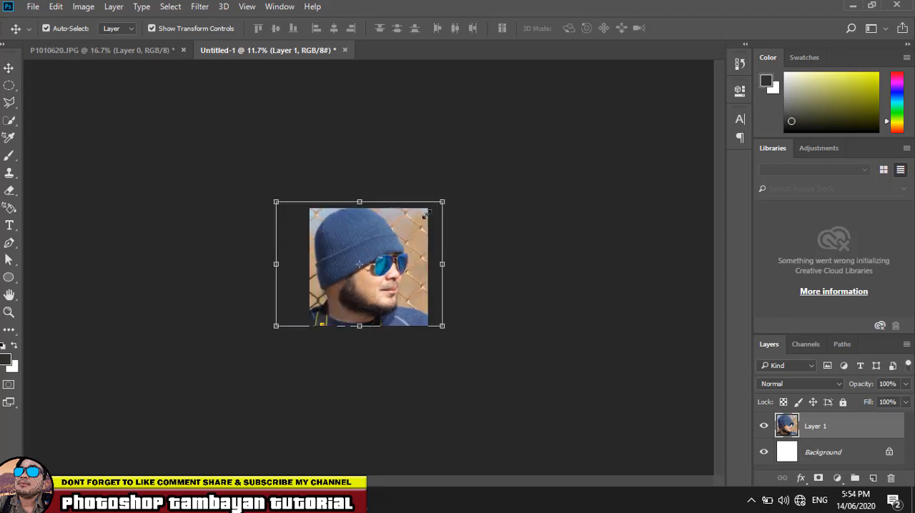
left_click_drag(441, 204, 409, 228)
key("Return")
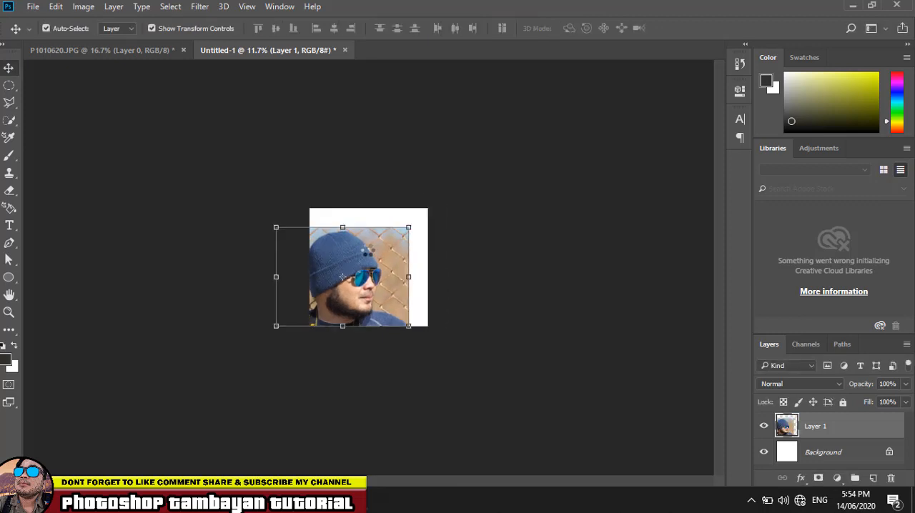
left_click_drag(353, 250, 384, 245)
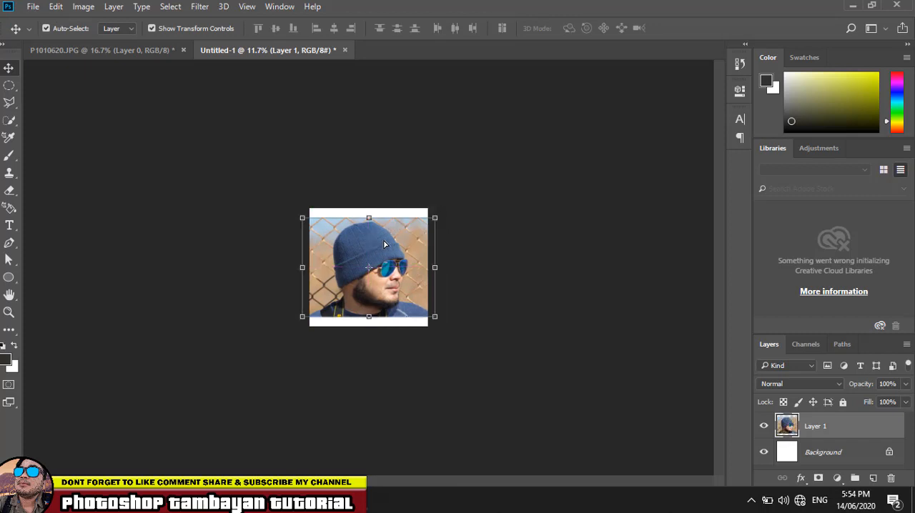
- Start a Pen tool path at the beanie's lower back corner and trace up the back edge of its folded brim
key("ctrl")
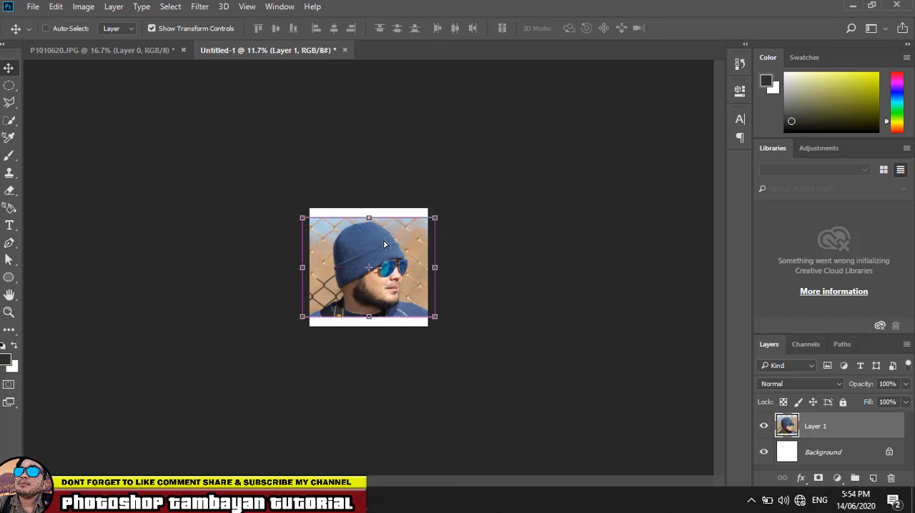
scroll(385, 245, "up", 5)
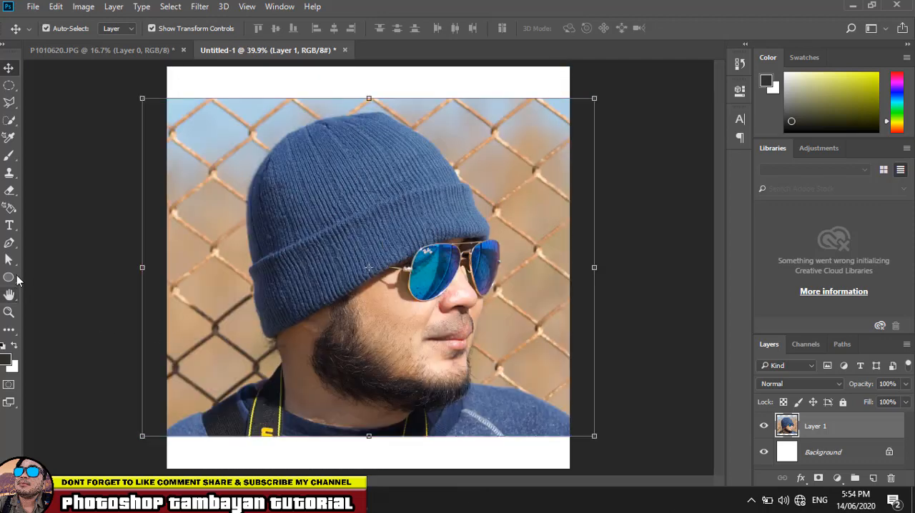
left_click(9, 245)
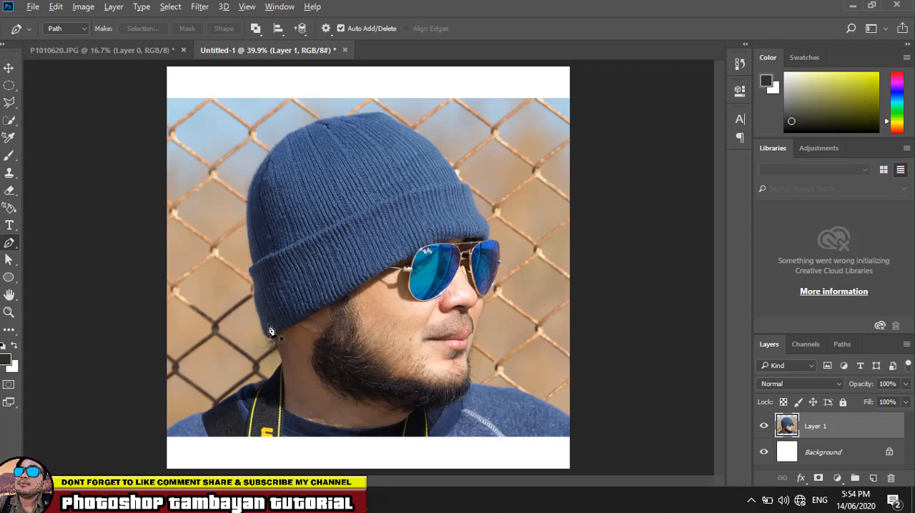
scroll(270, 331, "up", 3)
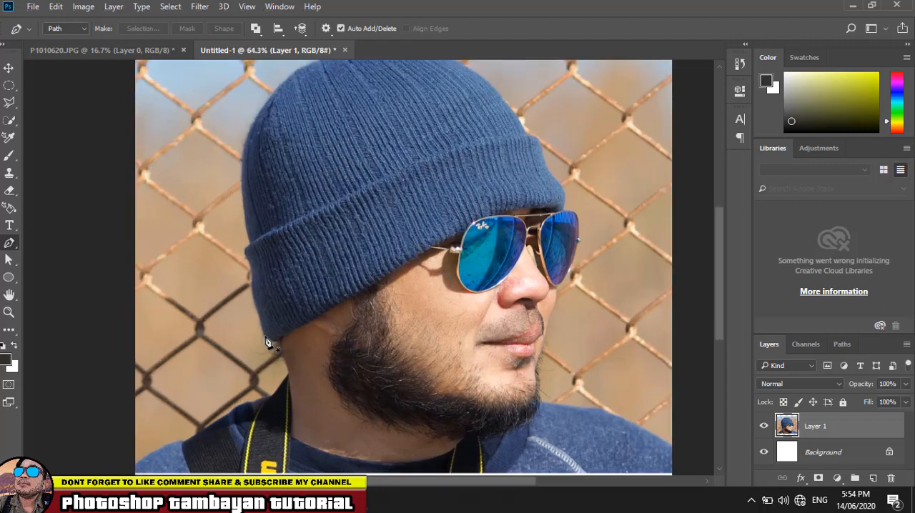
scroll(266, 343, "up", 5)
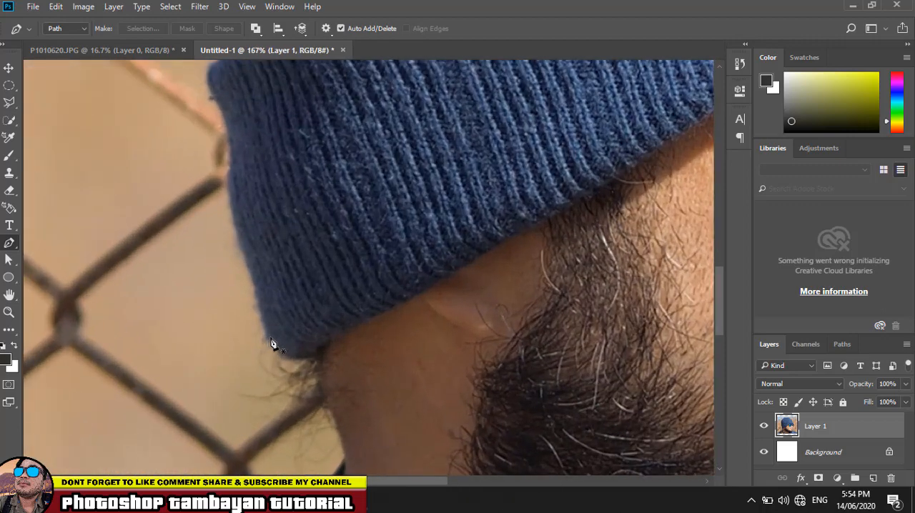
left_click(268, 337)
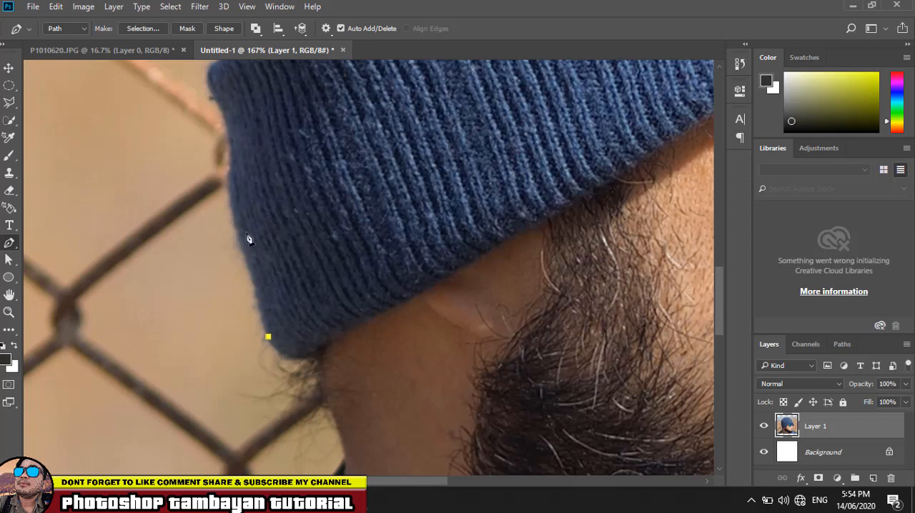
left_click(230, 172)
scroll(232, 156, "up", 2)
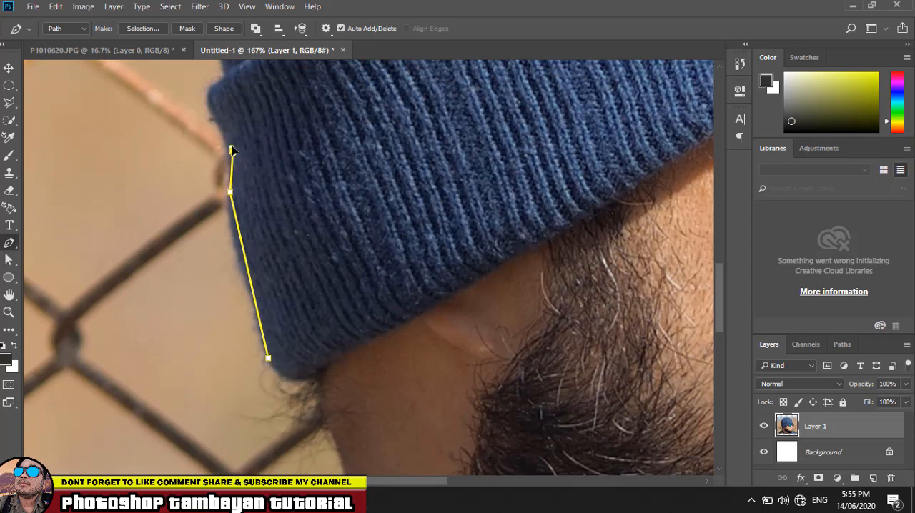
left_click_drag(231, 150, 228, 129)
scroll(229, 139, "up", 4)
left_click_drag(213, 144, 212, 136)
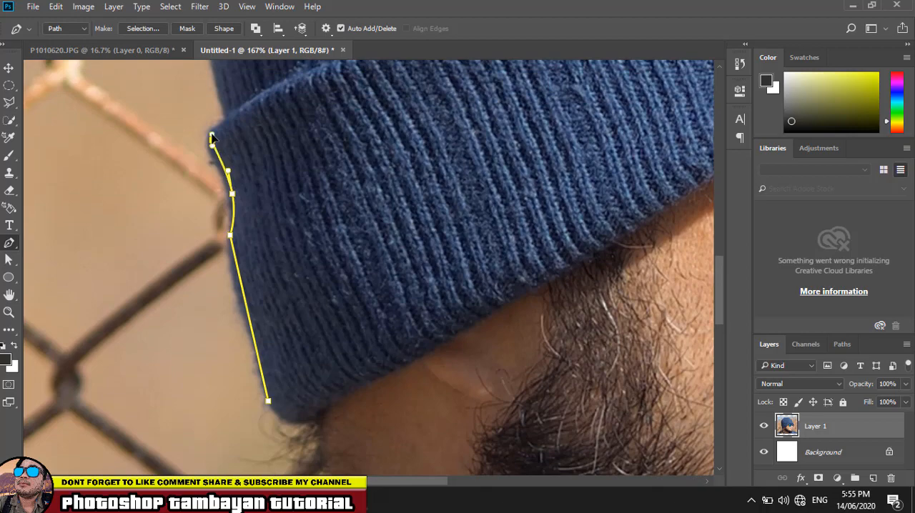
- Continue the Pen path around the fold's upper back corner and up the back edge of the beanie
scroll(212, 136, "up", 4)
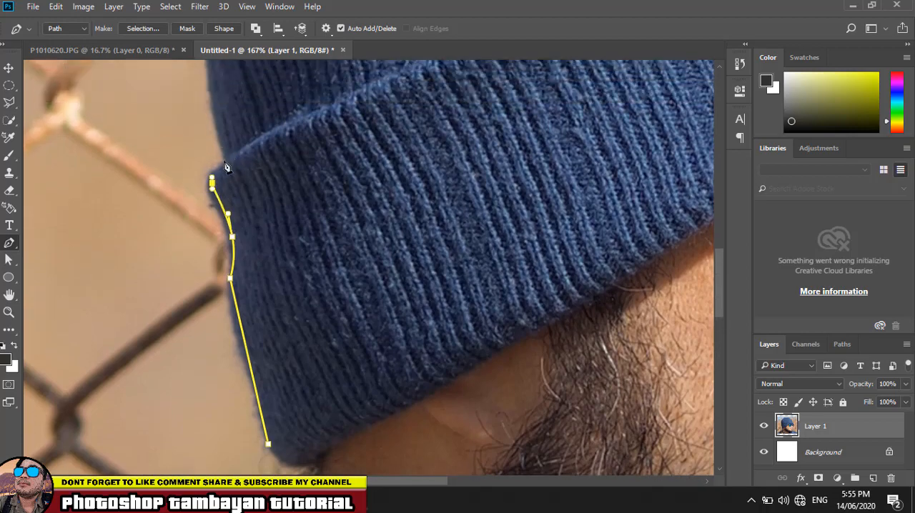
left_click(227, 162)
scroll(235, 167, "up", 10)
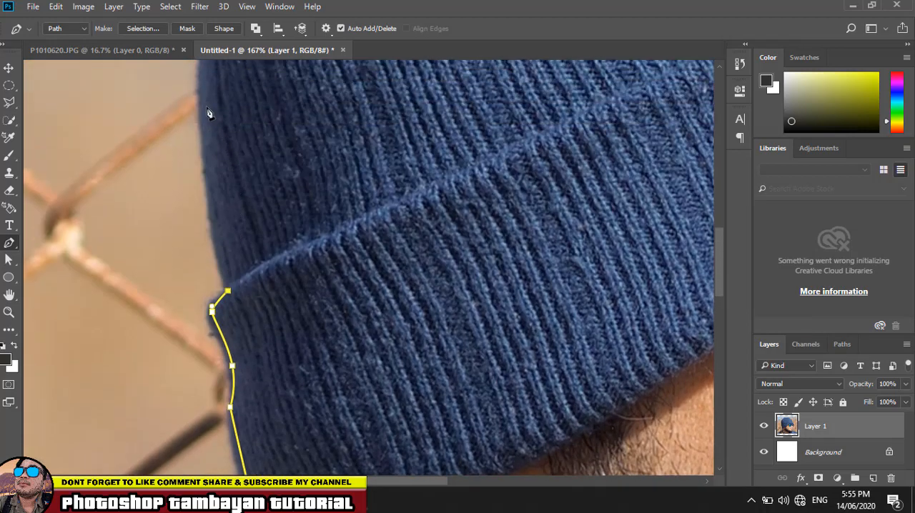
left_click_drag(200, 102, 206, 88)
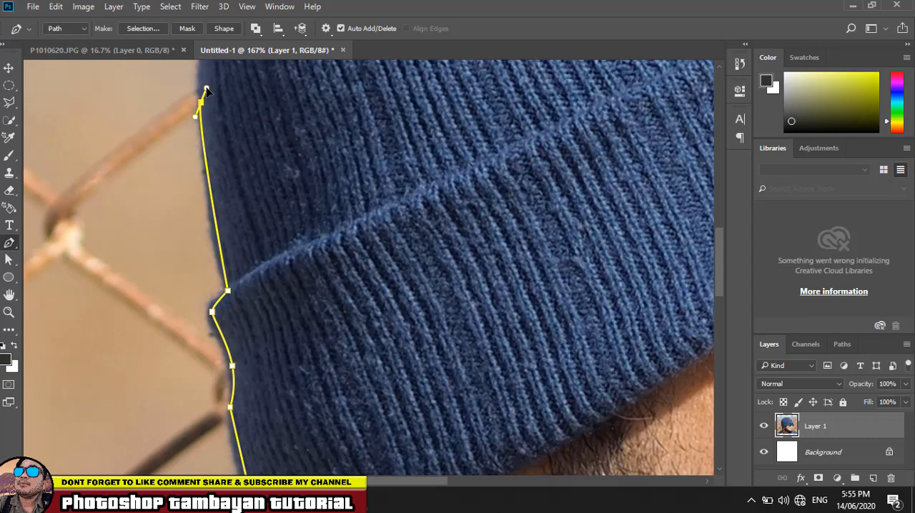
left_click_drag(206, 88, 210, 93)
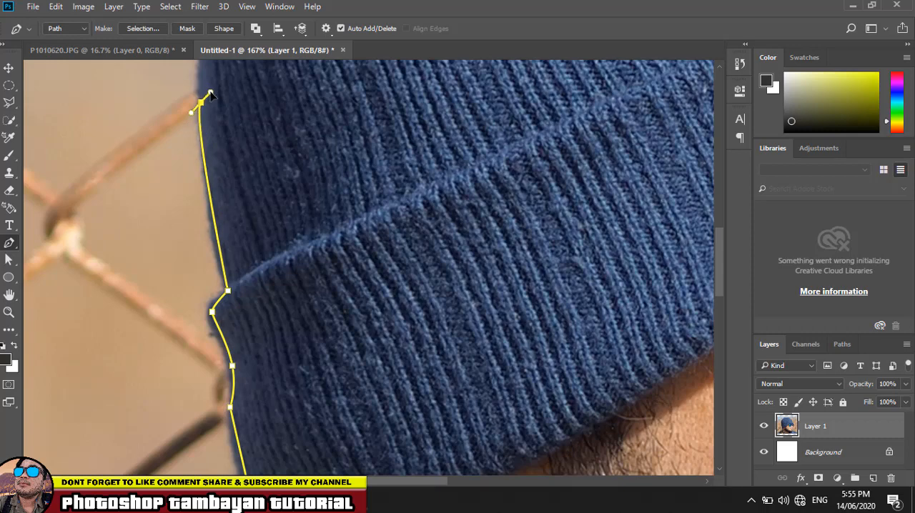
- Trace the path with smooth curves from the beanie's back edge over the top of its crown
scroll(211, 93, "up", 5)
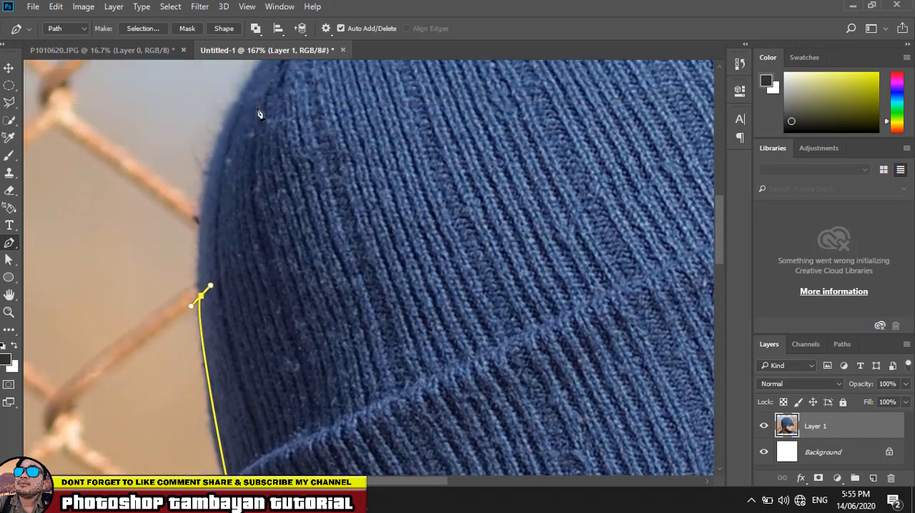
scroll(259, 117, "up", 1)
left_click(276, 93)
left_click_drag(284, 91, 369, 76)
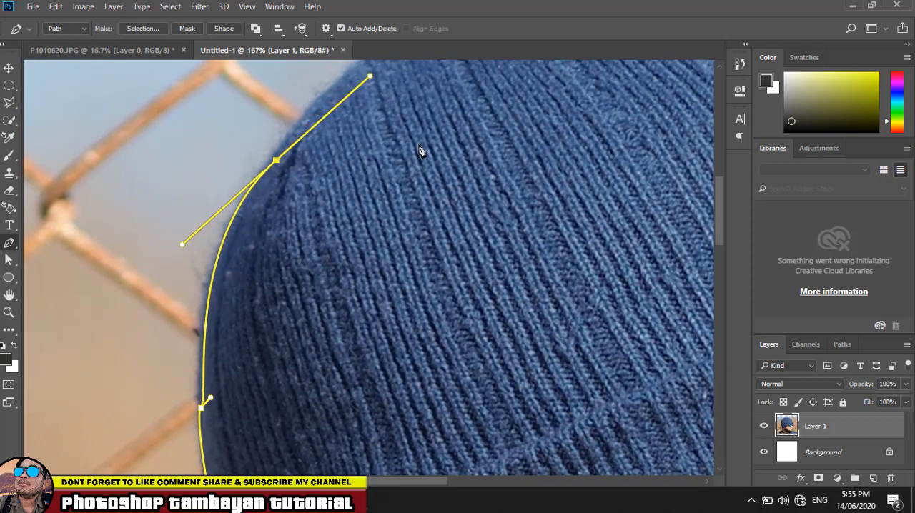
scroll(418, 151, "up", 4)
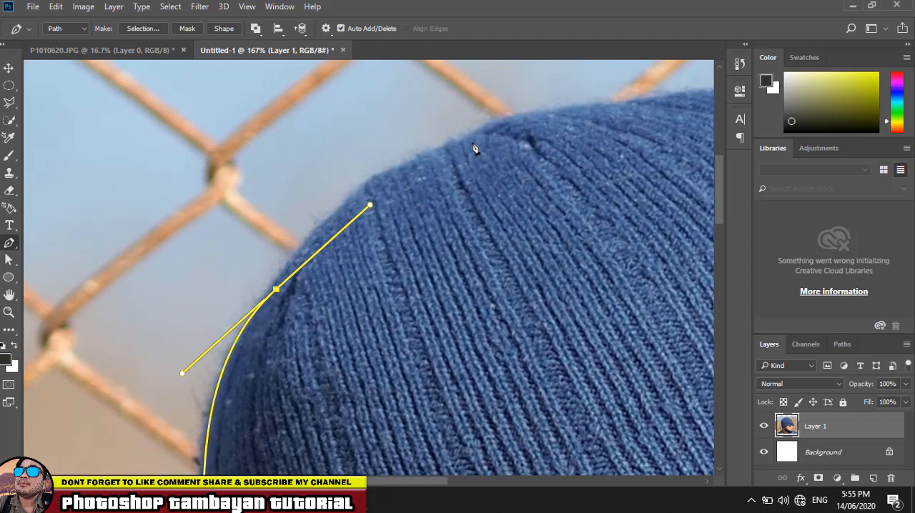
left_click_drag(473, 141, 226, 190)
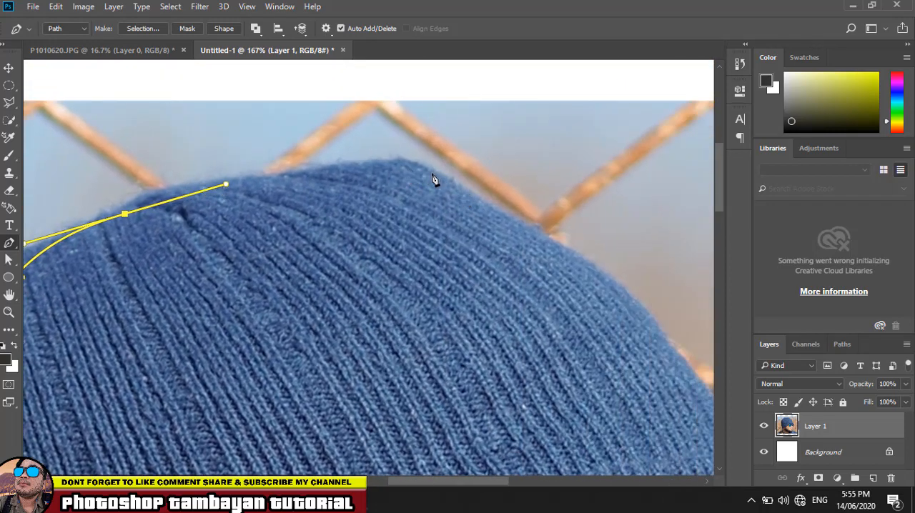
left_click_drag(431, 175, 503, 216)
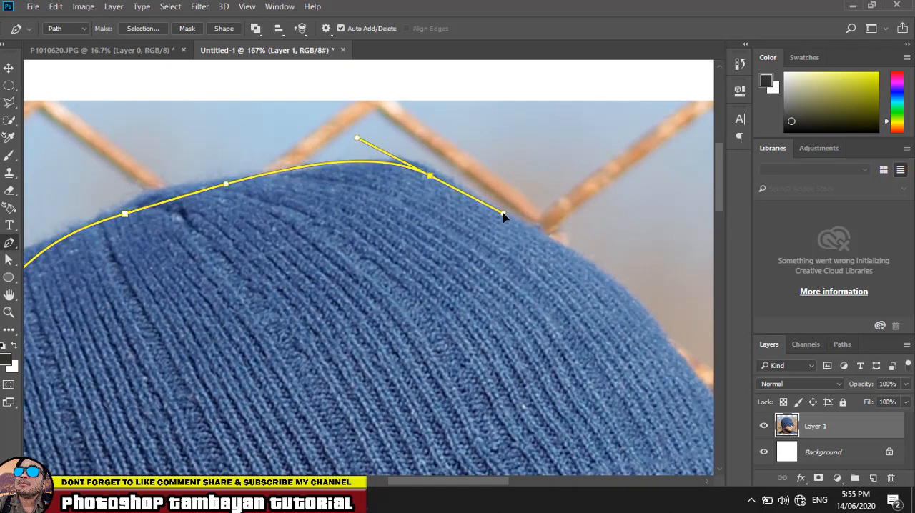
- Extend the path down the front of the crown to the upper front corner of the folded brim, adjusting the curve handles
key("space")
left_click_drag(565, 262, 350, 130)
left_click_drag(488, 269, 497, 356)
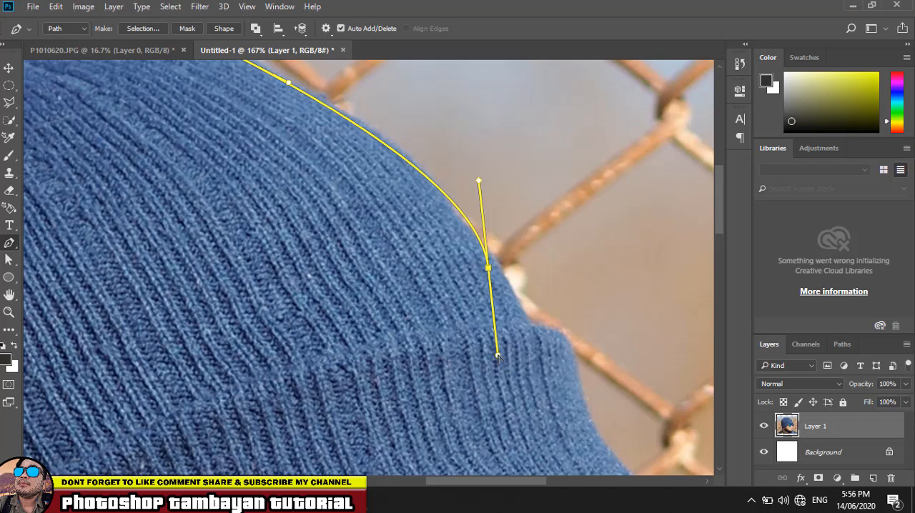
left_click_drag(498, 359, 526, 327)
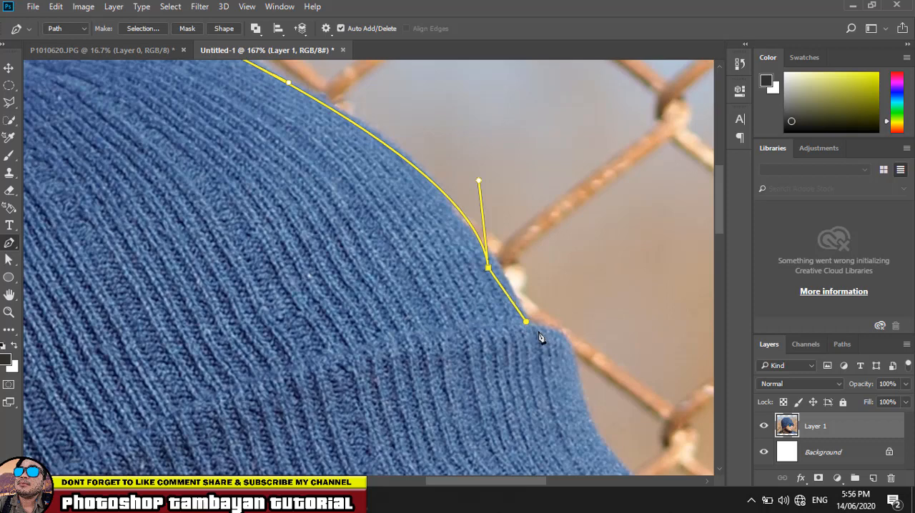
left_click(559, 332)
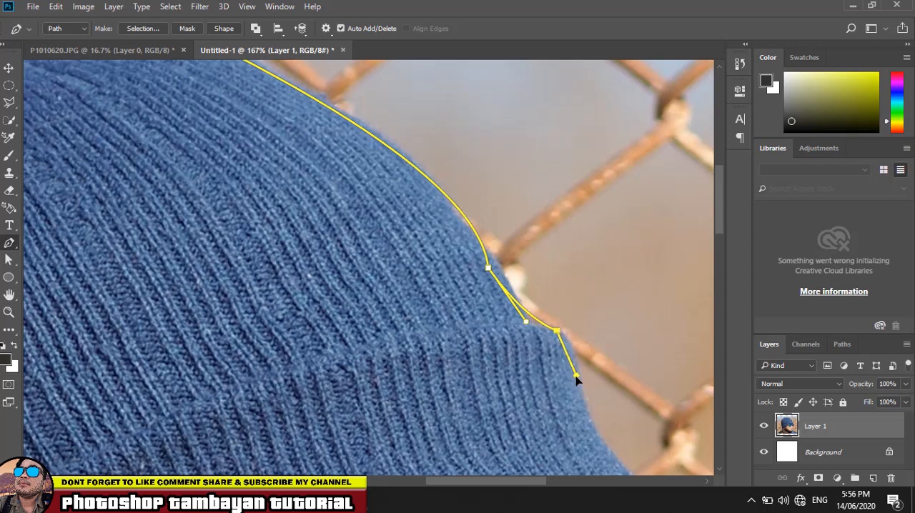
left_click(579, 378)
left_click_drag(579, 379, 574, 384)
- Trace the front edge of the beanie's folded brim down to the top of the sunglasses
scroll(576, 387, "down", 5)
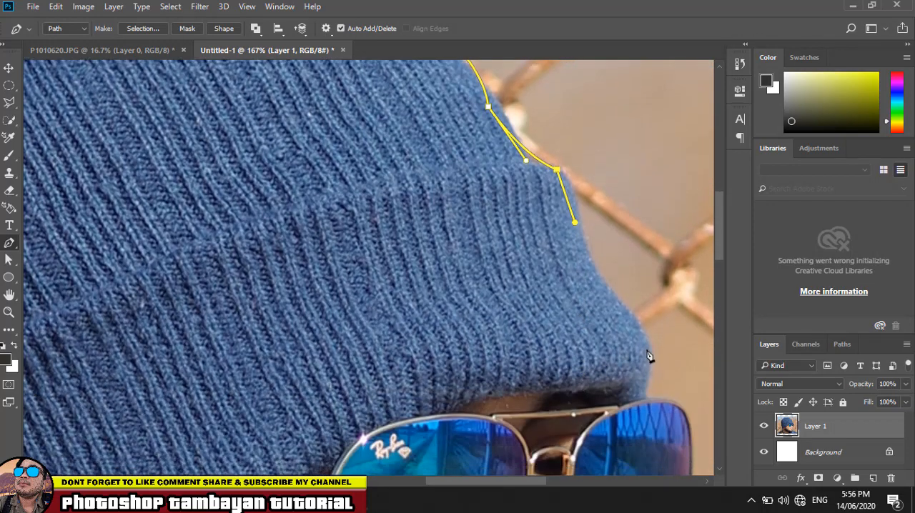
left_click_drag(647, 349, 665, 365)
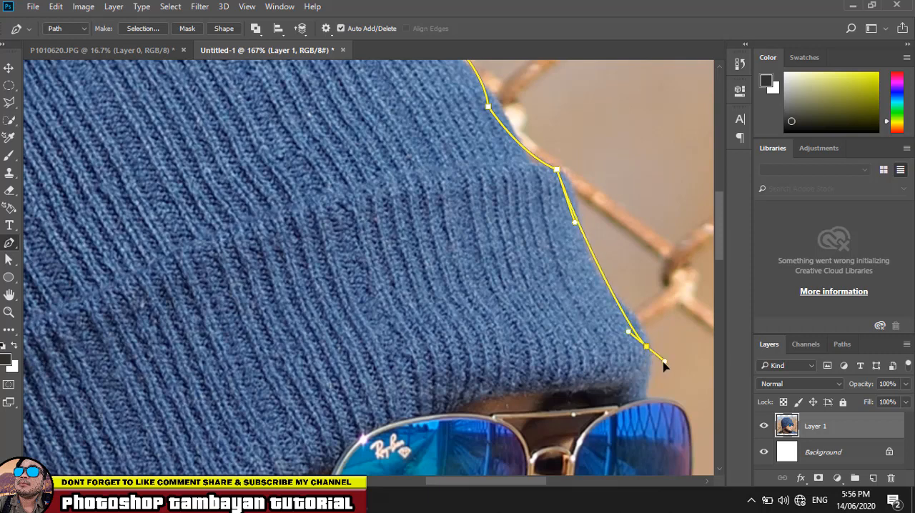
scroll(659, 366, "down", 2)
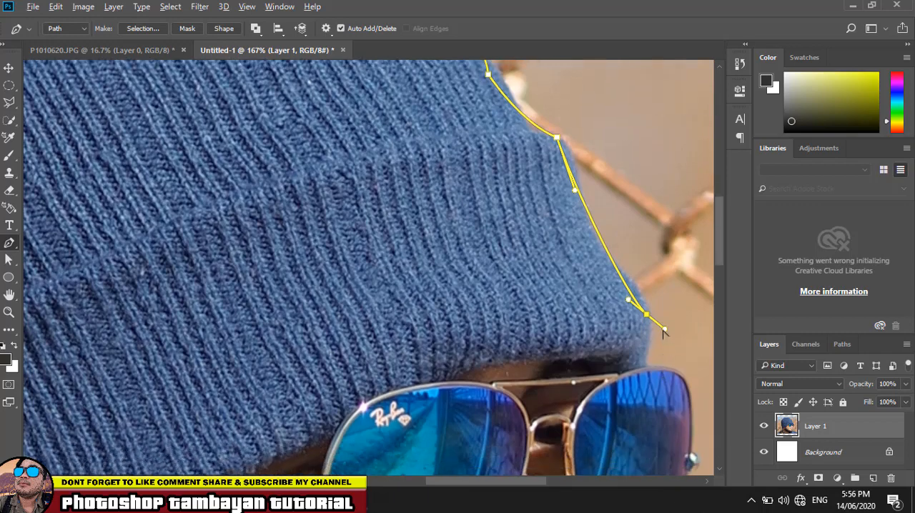
left_click_drag(664, 332, 647, 348)
left_click(644, 365)
- Trace the path around the outer rim of the far sunglasses lens down to its lowest point at the cheek
scroll(644, 369, "down", 1)
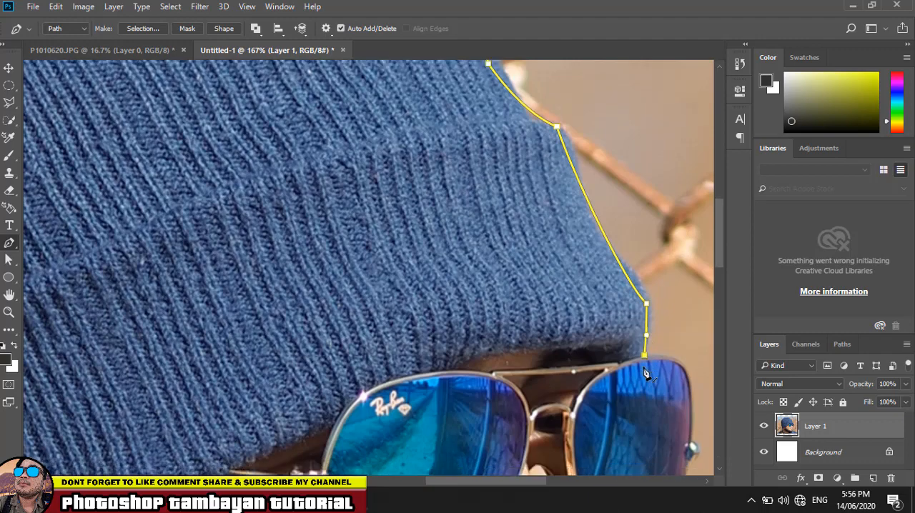
left_click(663, 359)
left_click_drag(691, 374, 469, 317)
scroll(692, 380, "down", 5)
left_click(470, 294)
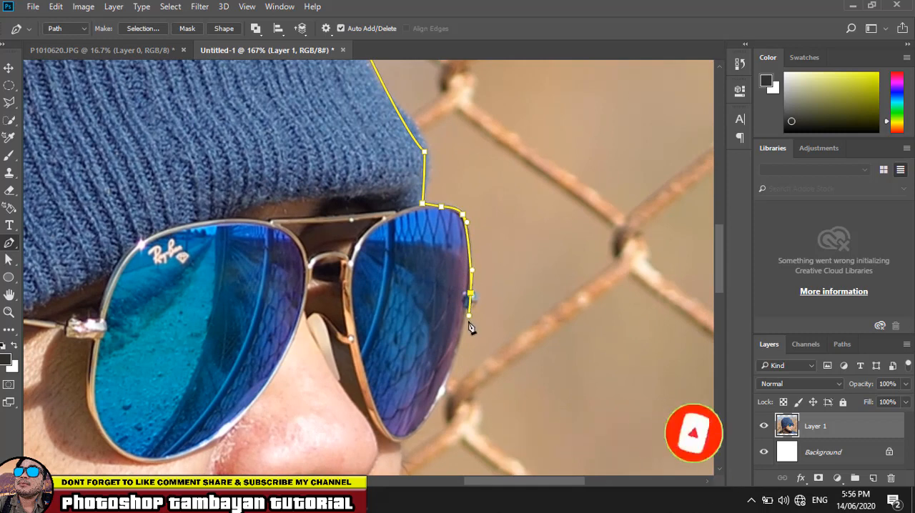
left_click(451, 366)
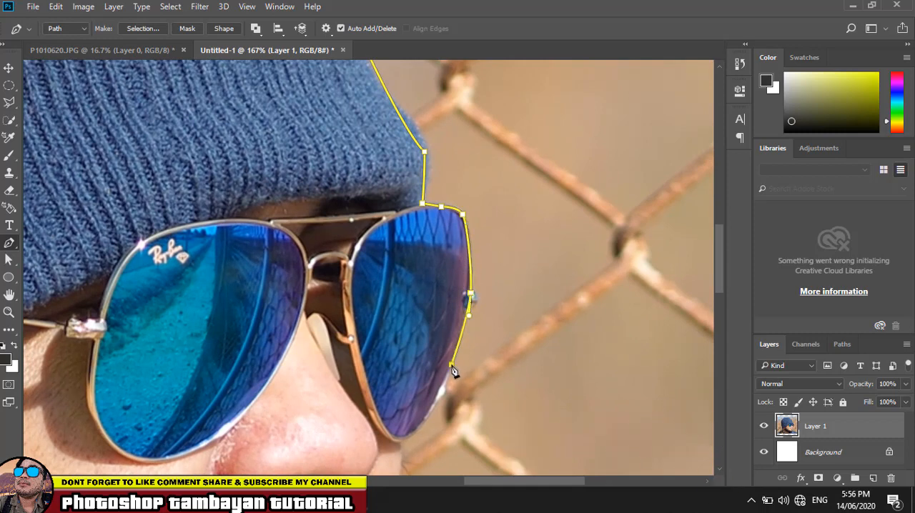
left_click(429, 410)
scroll(431, 417, "down", 3)
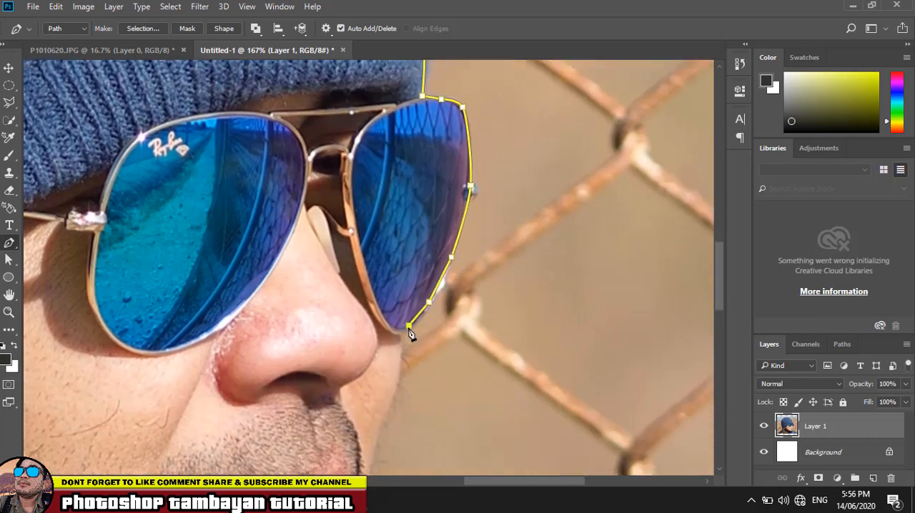
left_click(403, 333)
- Trace the far cheek's contour from below the sunglasses down to about mouth level
left_click(399, 353)
scroll(397, 353, "down", 2)
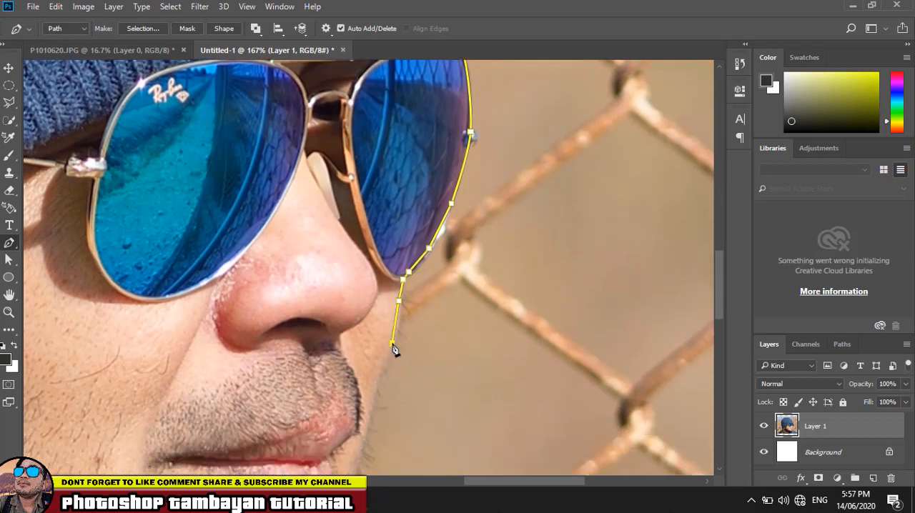
left_click_drag(391, 351, 386, 361)
scroll(383, 366, "down", 1)
left_click(372, 377)
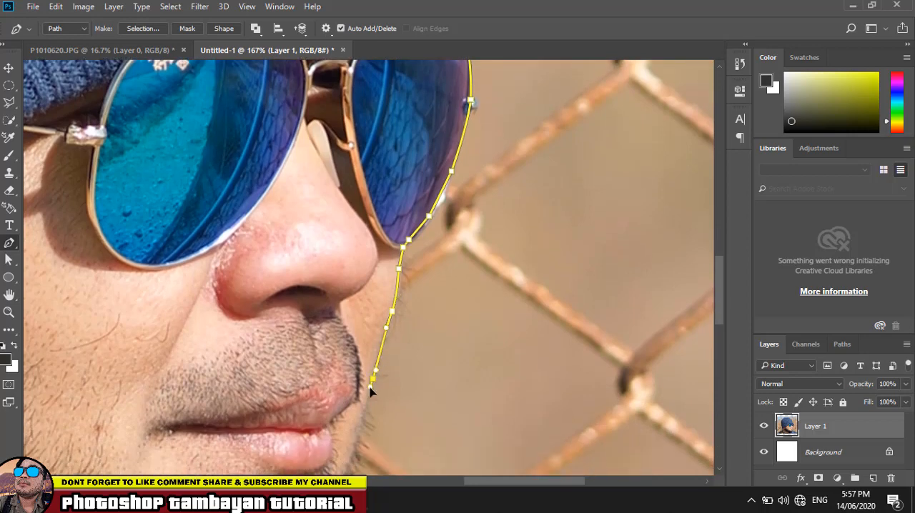
left_click_drag(370, 389, 369, 392)
- Continue the path past the mouth and down the chin to where the beard meets the shirt
scroll(368, 393, "down", 4)
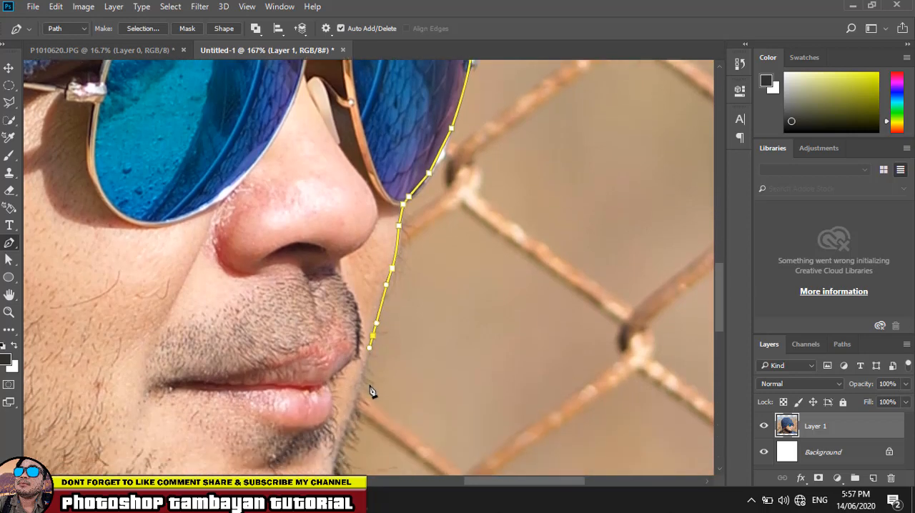
left_click_drag(344, 330, 337, 394)
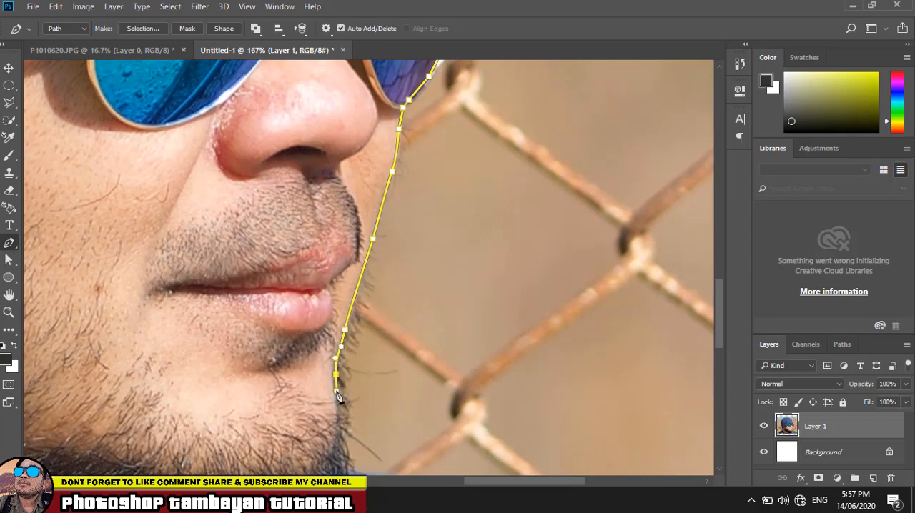
scroll(338, 392, "down", 2)
left_click_drag(333, 357, 346, 398)
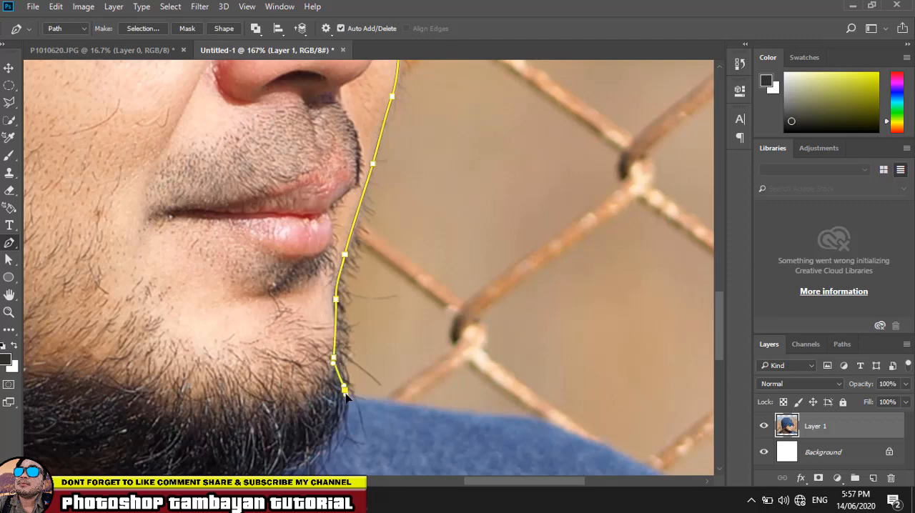
- Run the path from the chin below the canvas and around its outside to the lower edge beside the back shoulder
scroll(474, 416, "down", 4)
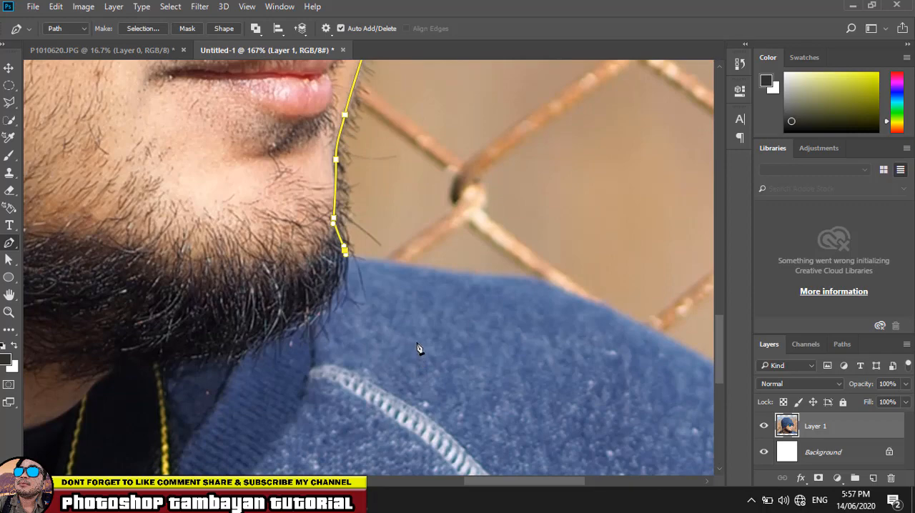
scroll(408, 343, "down", 6)
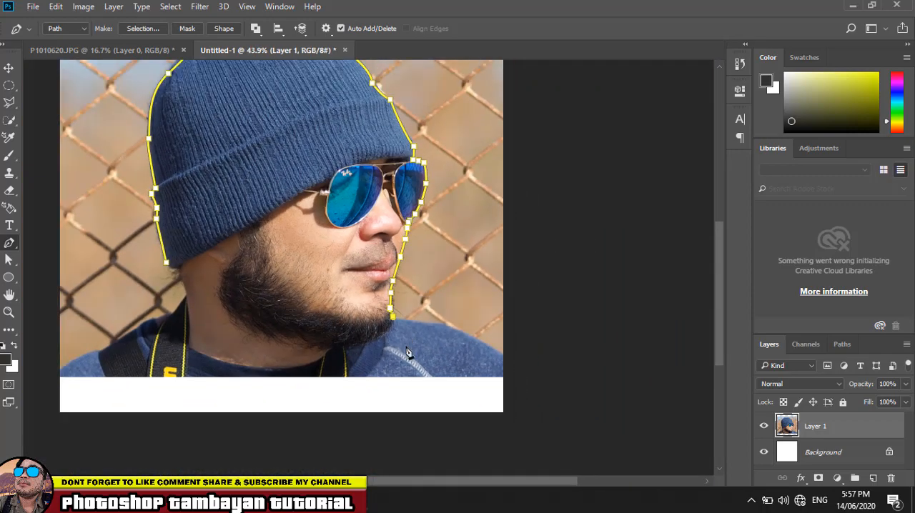
left_click(402, 411)
left_click(594, 409)
scroll(605, 317, "up", 3)
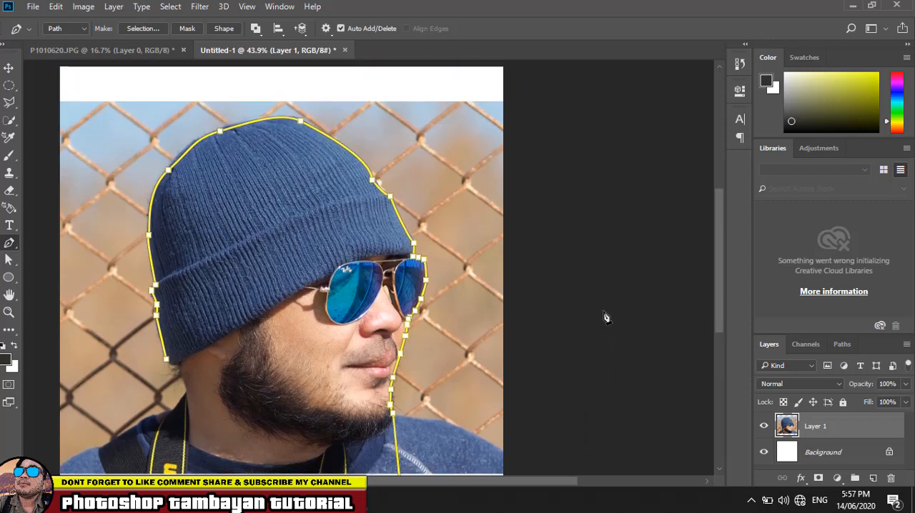
left_click(599, 185)
left_click(489, 103)
left_click(46, 103)
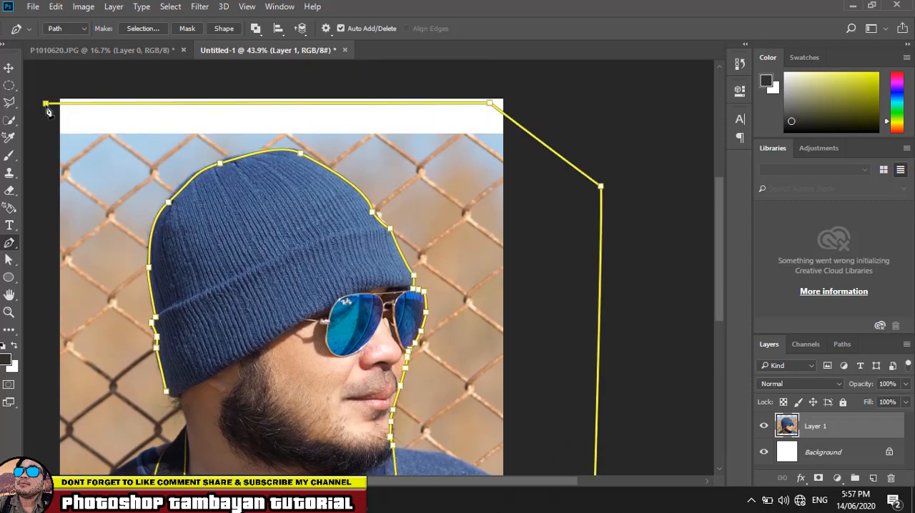
scroll(47, 107, "down", 5)
scroll(50, 305, "down", 1)
left_click(39, 348)
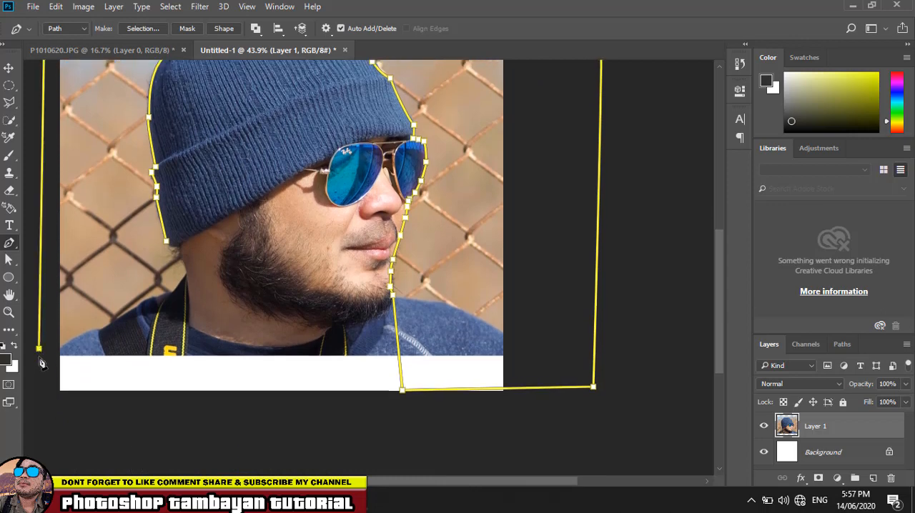
- Trace along the back shoulder and up the neck, and close the path at its starting point on the beanie
left_click(83, 335)
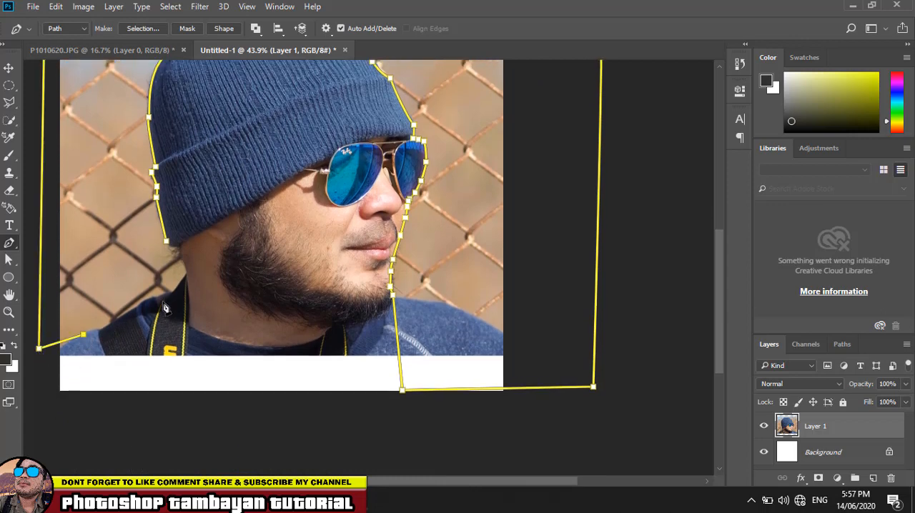
left_click(163, 301)
left_click(178, 289)
left_click(186, 285)
left_click(166, 242)
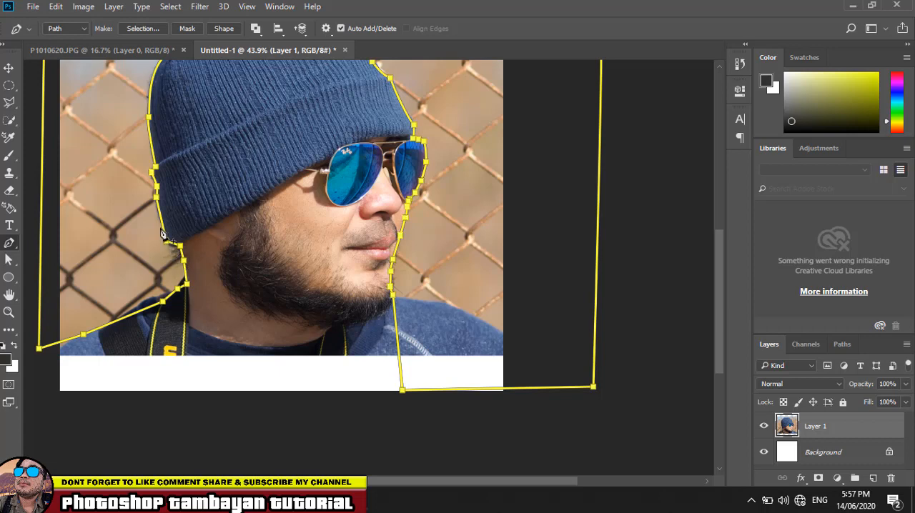
- Convert the closed path into a new anti-aliased selection with a 0-pixel feather radius and cut the selected background from Layer 1
right_click(88, 182)
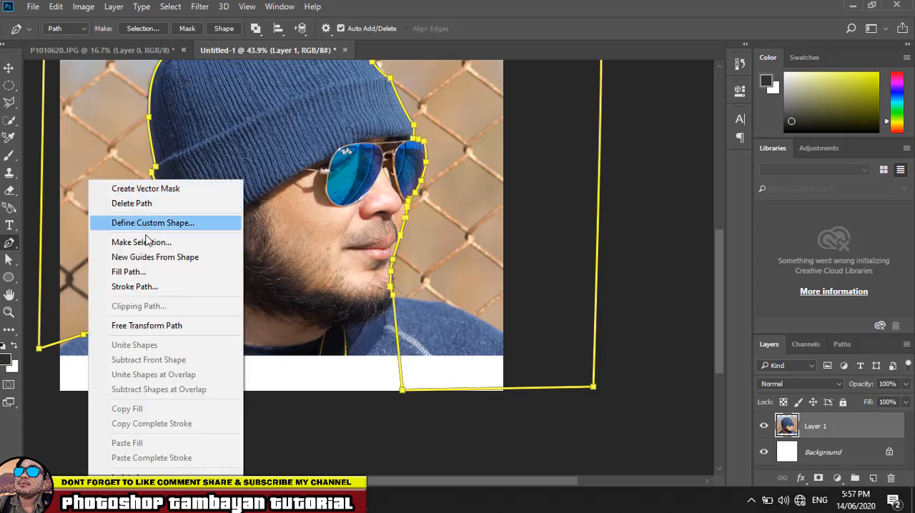
left_click(143, 243)
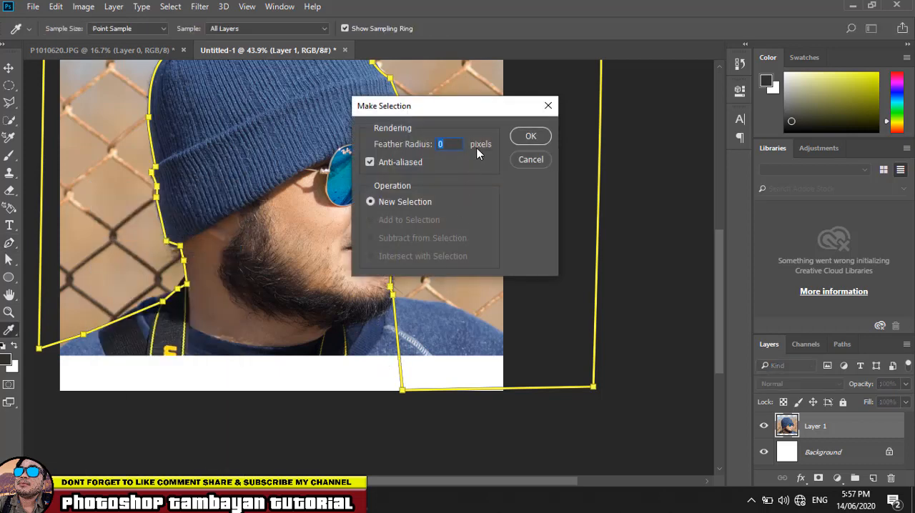
left_click(530, 137)
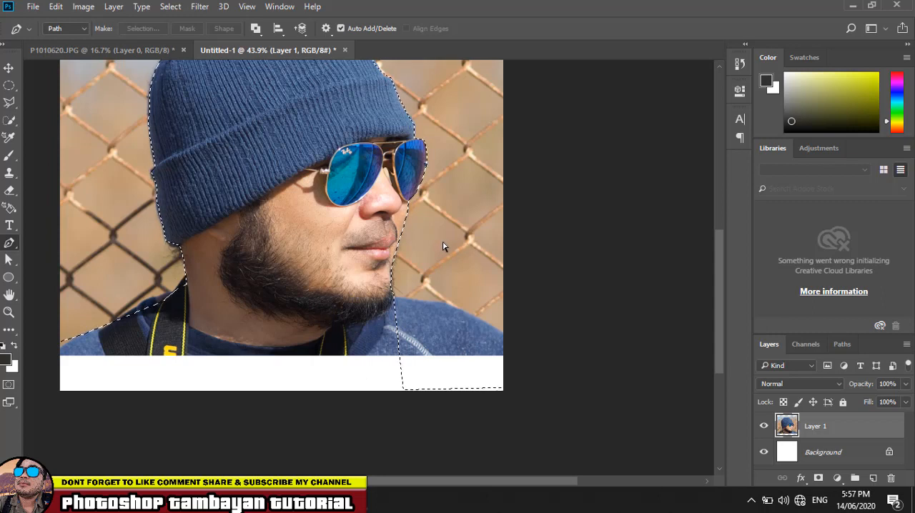
key("ctrl+x")
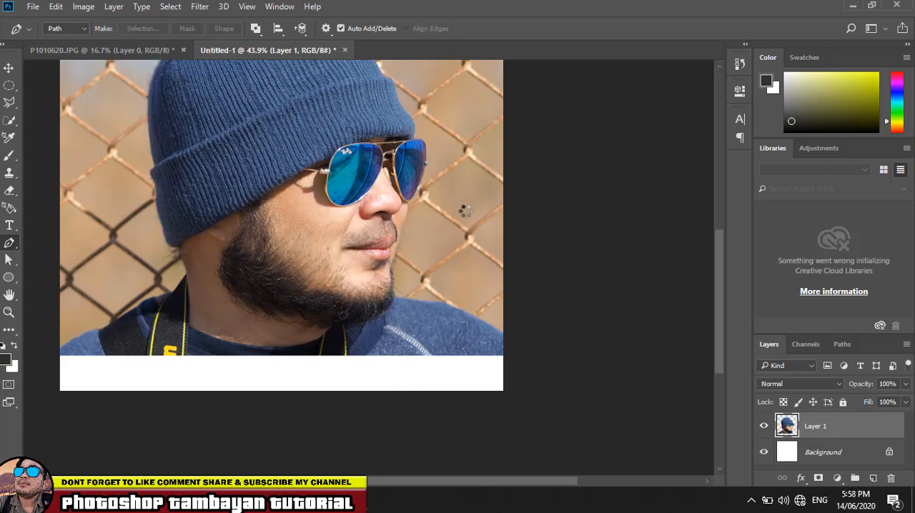
- Erase the back shoulder and the camera strap beside the neck from Layer 1 with a 175-pixel Eraser
scroll(457, 222, "up", 5)
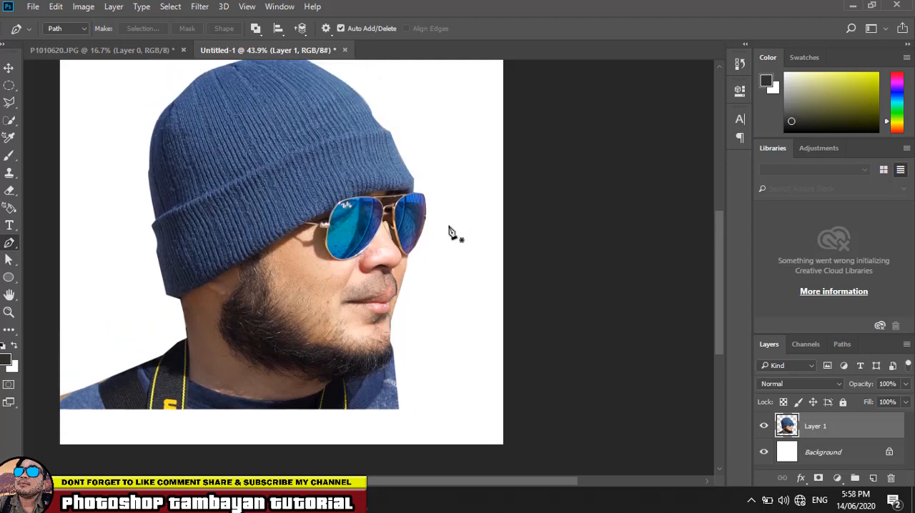
scroll(451, 230, "down", 3)
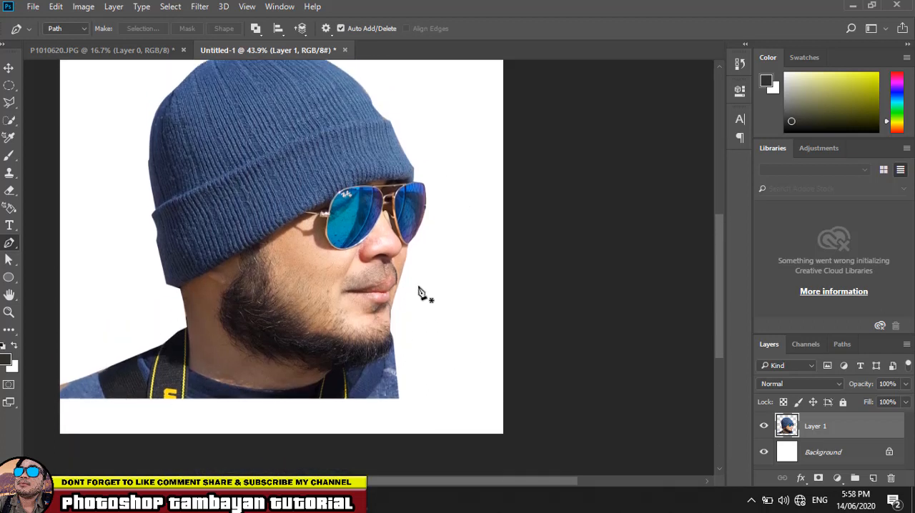
scroll(404, 317, "down", 1)
scroll(404, 317, "down", 2)
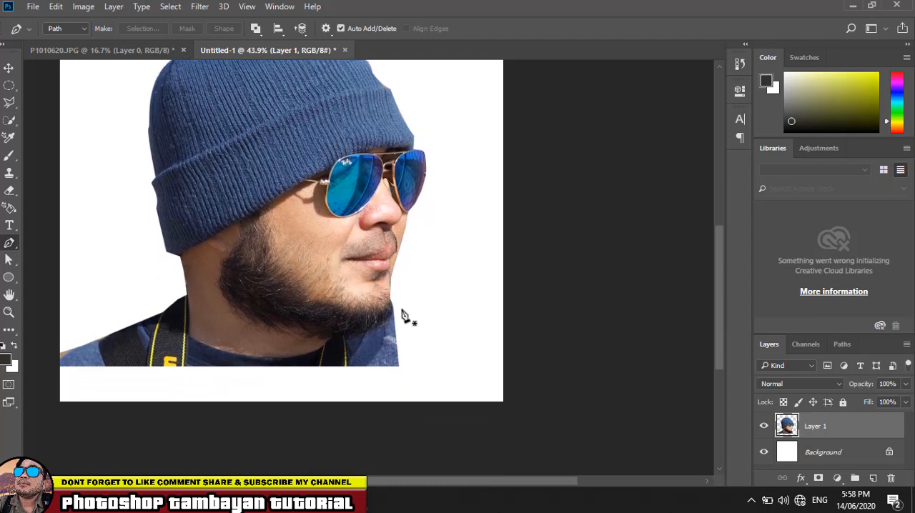
left_click(10, 191)
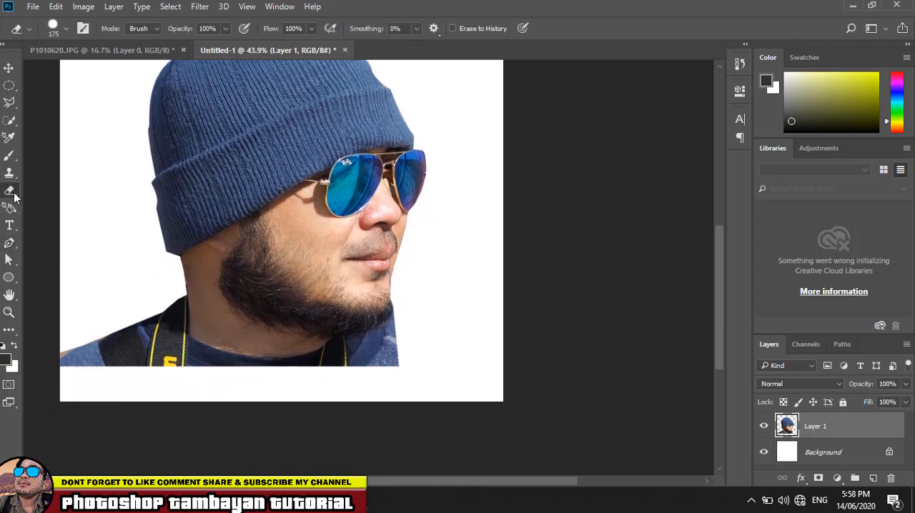
right_click(10, 191)
left_click(72, 188)
mouse_move(107, 365)
left_mouse_down()
mouse_move(74, 353)
mouse_move(69, 375)
mouse_move(131, 351)
mouse_move(138, 330)
mouse_move(147, 362)
left_mouse_up()
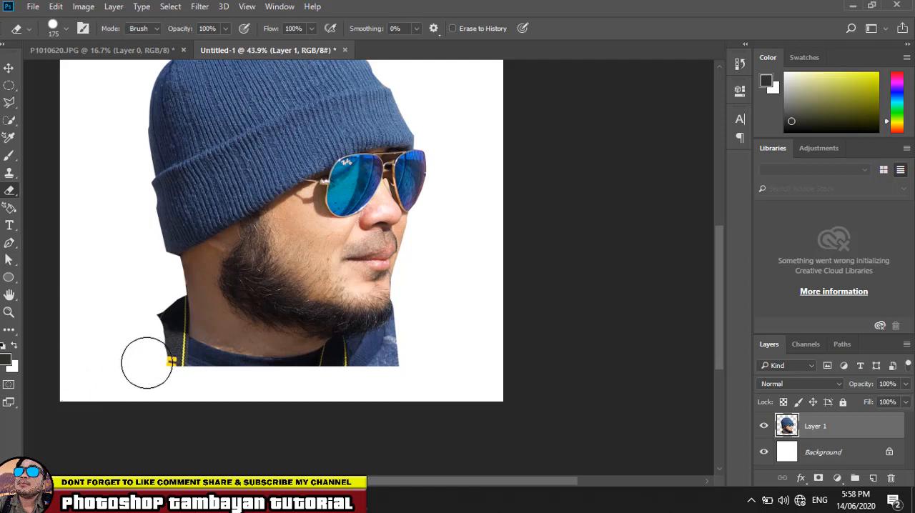
scroll(154, 369, "up", 3)
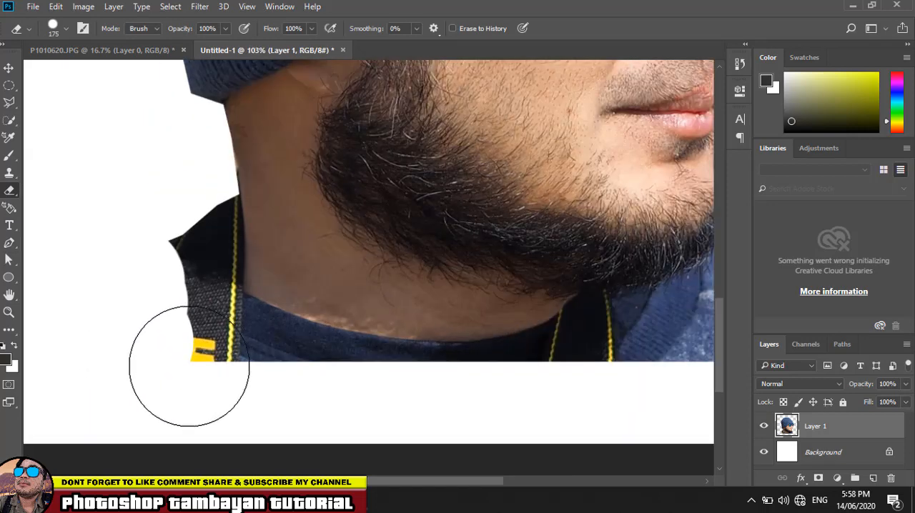
mouse_move(190, 366)
left_mouse_down()
mouse_move(157, 312)
mouse_move(145, 268)
mouse_move(146, 244)
mouse_move(169, 234)
mouse_move(176, 213)
mouse_move(177, 348)
mouse_move(182, 214)
mouse_move(186, 259)
mouse_move(183, 343)
mouse_move(170, 187)
left_mouse_up()
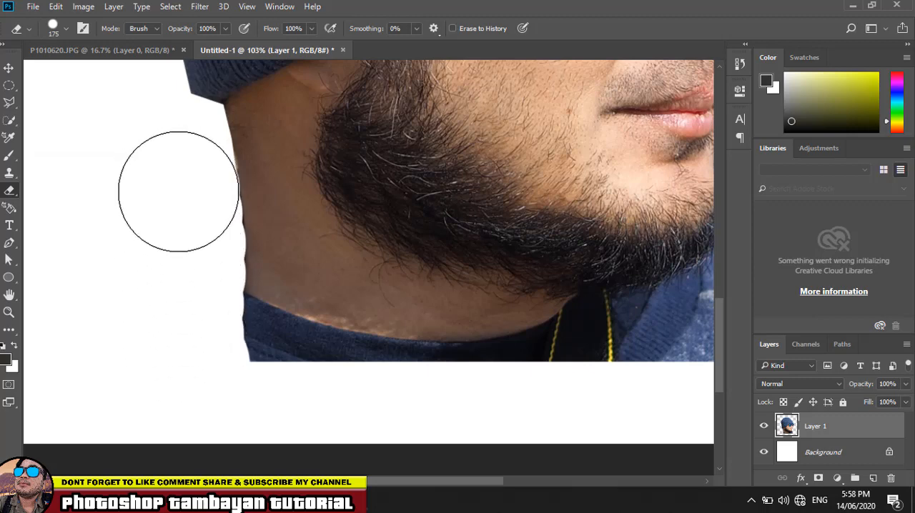
- Reduce the Eraser brush size to 80 px and set its hardness to 58%
key("bracketleft")
key("bracketleft")
key("bracketleft")
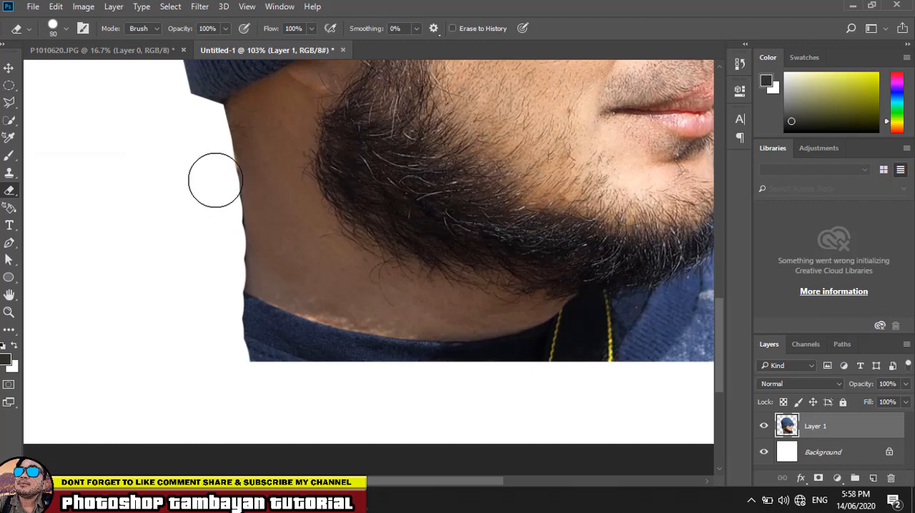
left_click(67, 30)
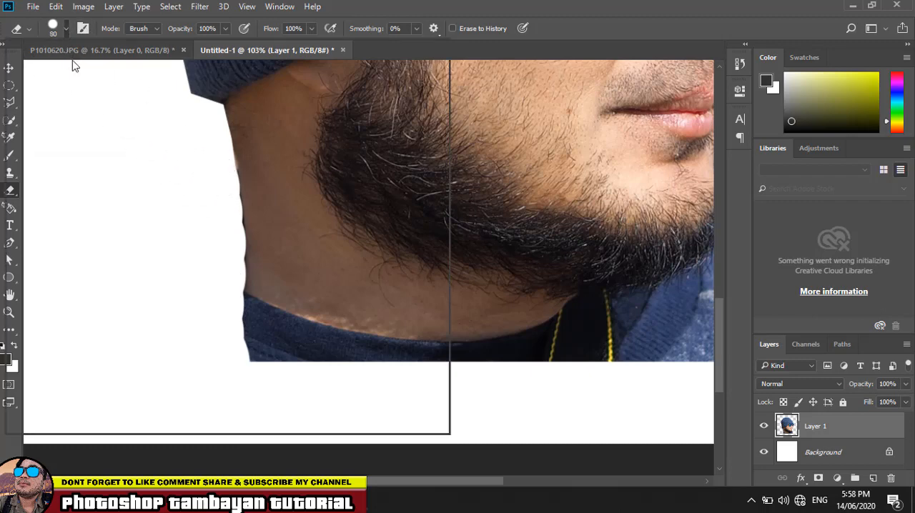
left_click(122, 100)
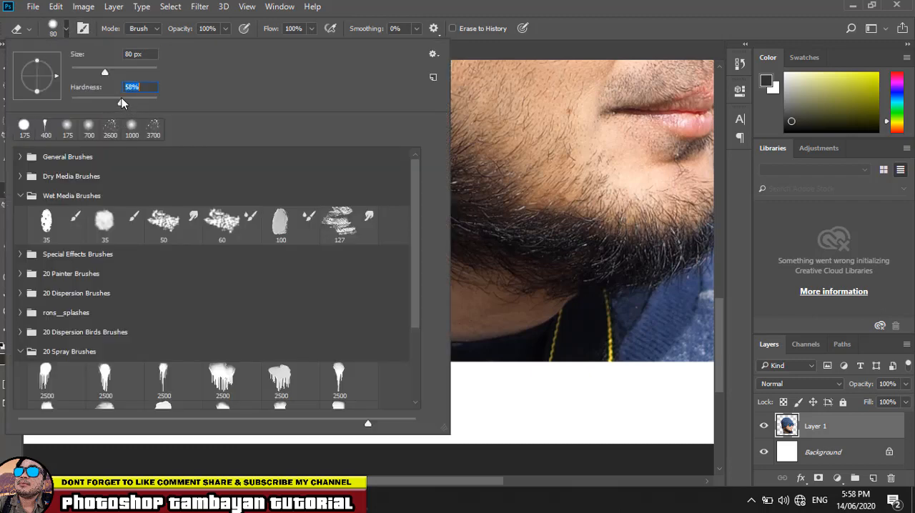
left_click(394, 10)
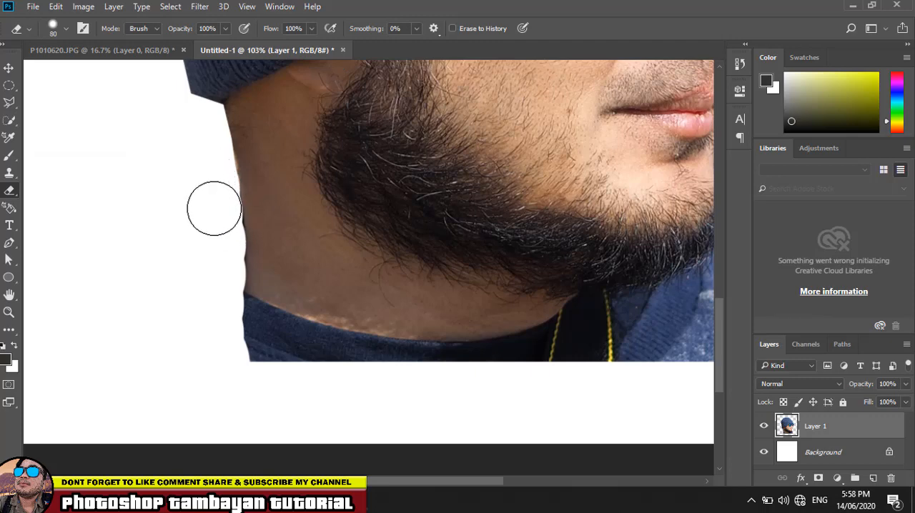
- Erase the shirt, remaining strap and lower neck along the underside of the beard, and clean up the back edge of the neck
mouse_move(217, 229)
left_mouse_down()
mouse_move(217, 373)
mouse_move(220, 364)
mouse_move(285, 374)
mouse_move(255, 359)
mouse_move(233, 331)
mouse_move(248, 324)
mouse_move(255, 331)
mouse_move(233, 315)
mouse_move(285, 350)
mouse_move(332, 365)
mouse_move(235, 322)
mouse_move(320, 354)
left_mouse_up()
mouse_move(401, 370)
left_mouse_down()
mouse_move(330, 366)
mouse_move(301, 350)
mouse_move(415, 363)
mouse_move(314, 357)
mouse_move(215, 310)
mouse_move(358, 352)
mouse_move(230, 331)
mouse_move(394, 369)
mouse_move(395, 359)
mouse_move(163, 269)
left_mouse_up()
mouse_move(279, 279)
left_mouse_down()
mouse_move(390, 281)
mouse_move(489, 250)
mouse_move(461, 273)
mouse_move(460, 214)
mouse_move(487, 201)
mouse_move(487, 155)
mouse_move(475, 196)
mouse_move(436, 227)
mouse_move(480, 188)
mouse_move(491, 146)
mouse_move(492, 176)
mouse_move(435, 229)
mouse_move(329, 263)
mouse_move(430, 226)
mouse_move(306, 255)
mouse_move(325, 259)
mouse_move(339, 250)
mouse_move(329, 245)
mouse_move(211, 295)
mouse_move(191, 291)
mouse_move(266, 273)
mouse_move(181, 286)
mouse_move(481, 292)
mouse_move(510, 282)
left_mouse_up()
mouse_move(331, 241)
left_mouse_down()
mouse_move(309, 199)
mouse_move(340, 191)
mouse_move(319, 157)
mouse_move(421, 208)
mouse_move(532, 224)
mouse_move(642, 258)
mouse_move(438, 249)
mouse_move(452, 246)
mouse_move(396, 191)
mouse_move(439, 206)
mouse_move(392, 165)
mouse_move(496, 223)
mouse_move(601, 258)
left_mouse_up()
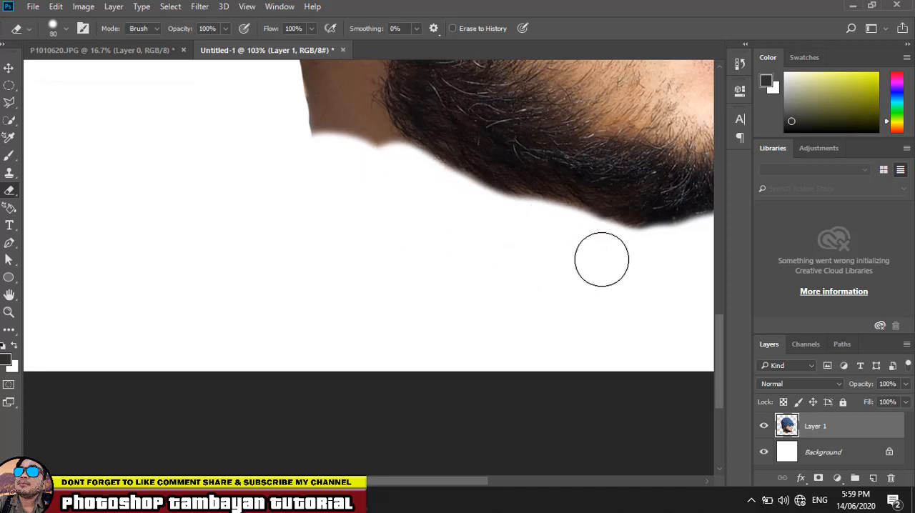
scroll(316, 241, "up", 5)
mouse_move(295, 263)
left_mouse_down()
mouse_move(294, 221)
mouse_move(282, 204)
mouse_move(298, 288)
mouse_move(299, 277)
mouse_move(365, 318)
mouse_move(375, 315)
left_mouse_up()
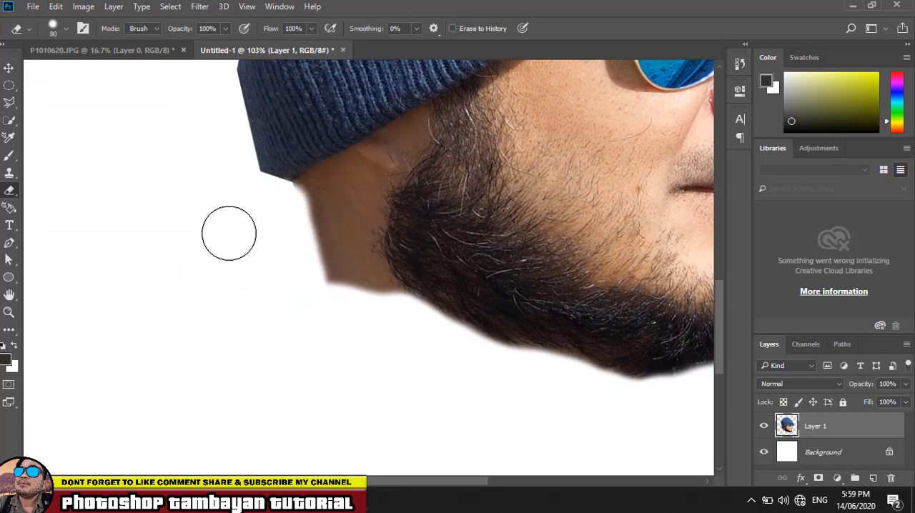
key("ctrl+0")
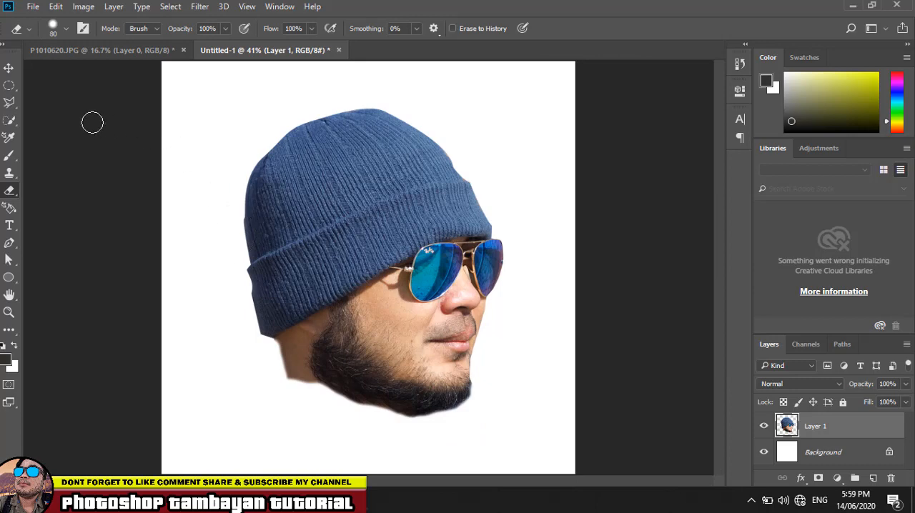
- Duplicate Layer 1 with the cut-out head and hide the original layer
left_click(8, 68)
left_click(651, 218)
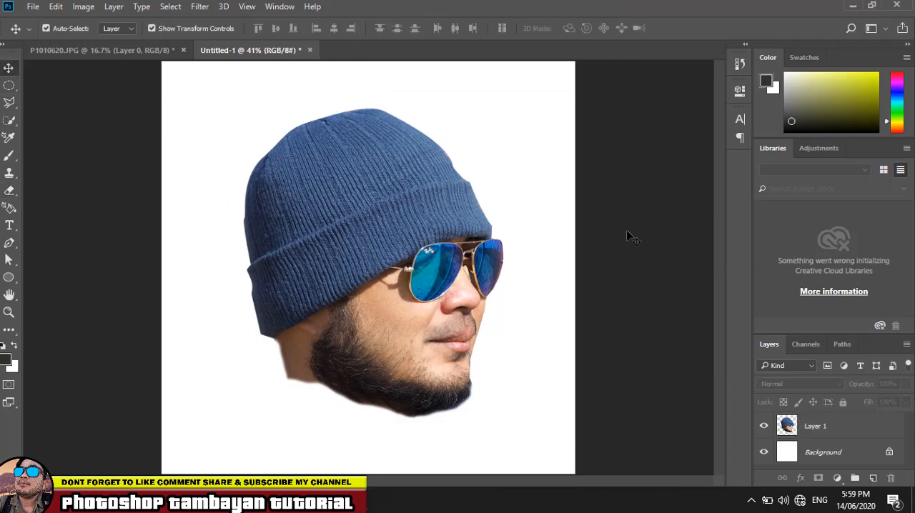
left_click(877, 429)
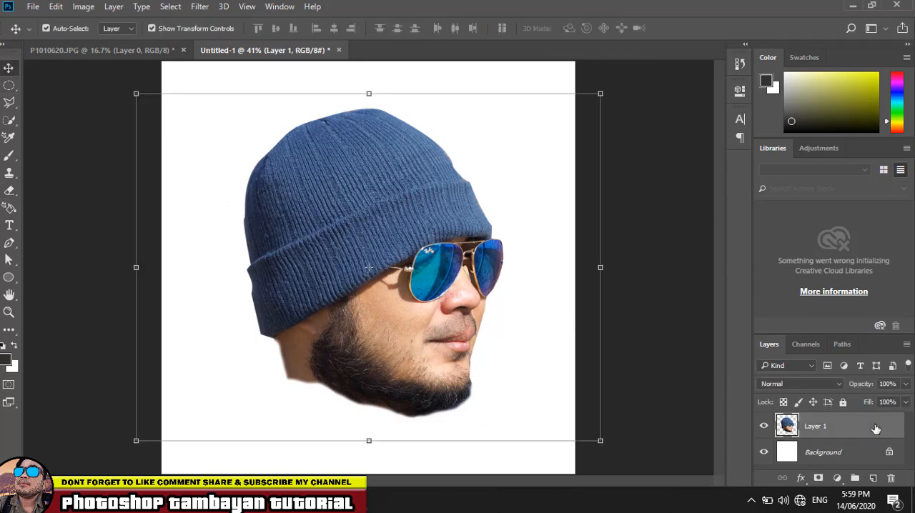
key("ctrl+j")
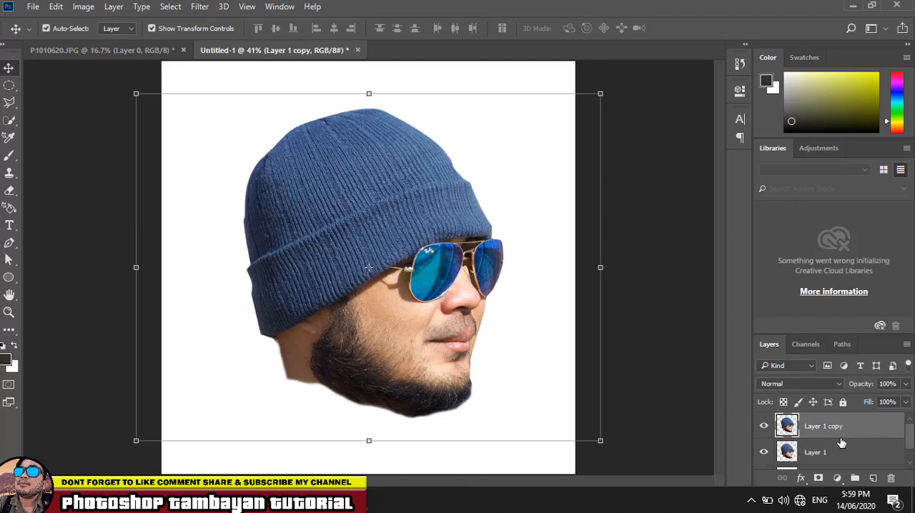
left_click(763, 453)
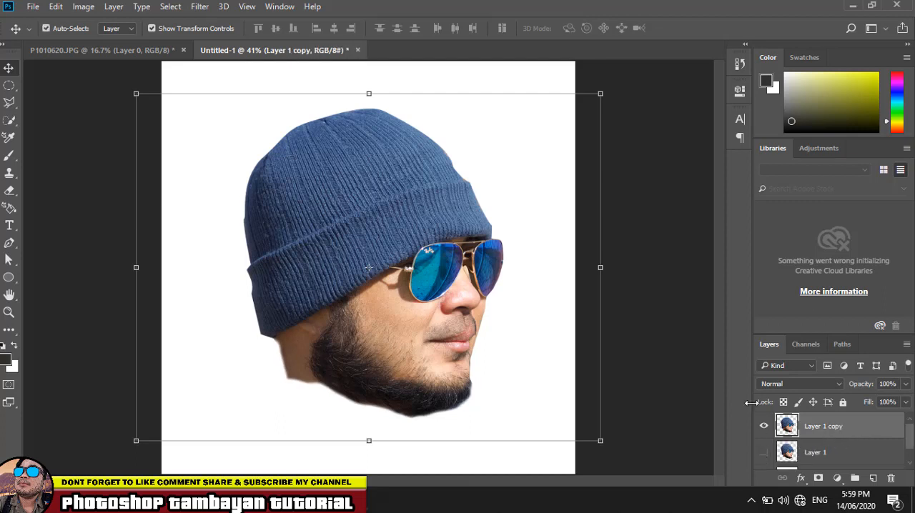
- Move the duplicated head slightly downward on the canvas
left_click(641, 256)
left_click_drag(451, 218, 450, 237)
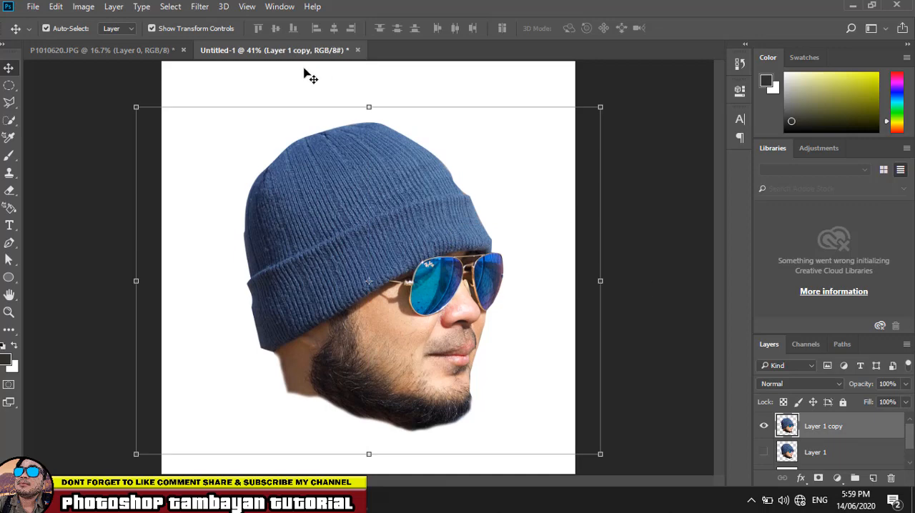
- Open the Filter Gallery for Layer 1 copy and replace the Photocopy effect with the Artistic filter Poster Edges
left_click(197, 7)
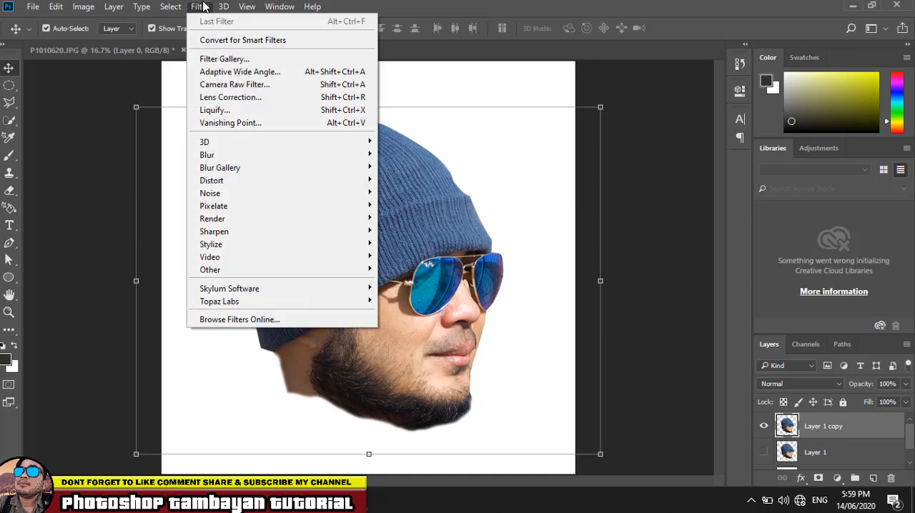
left_click(206, 60)
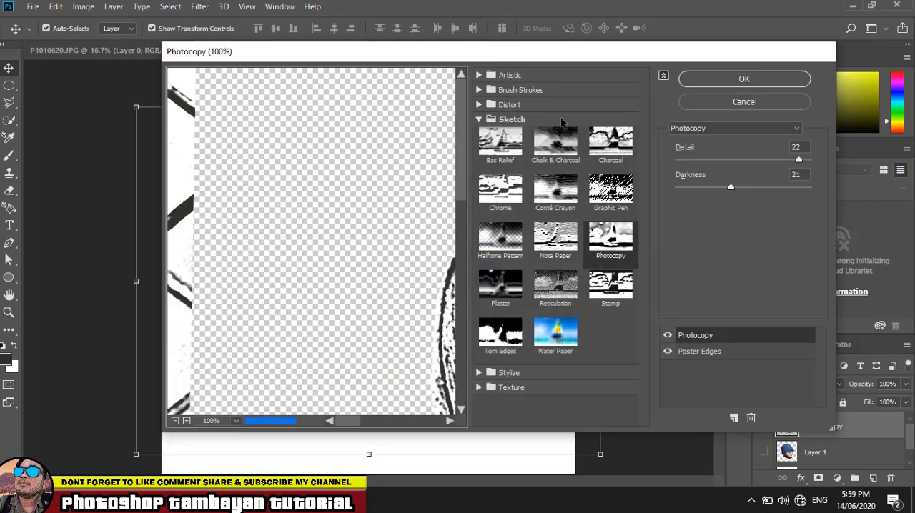
mouse_move(469, 57)
left_mouse_down()
mouse_move(882, 100)
mouse_move(798, 73)
mouse_move(711, 78)
mouse_move(698, 89)
left_mouse_up()
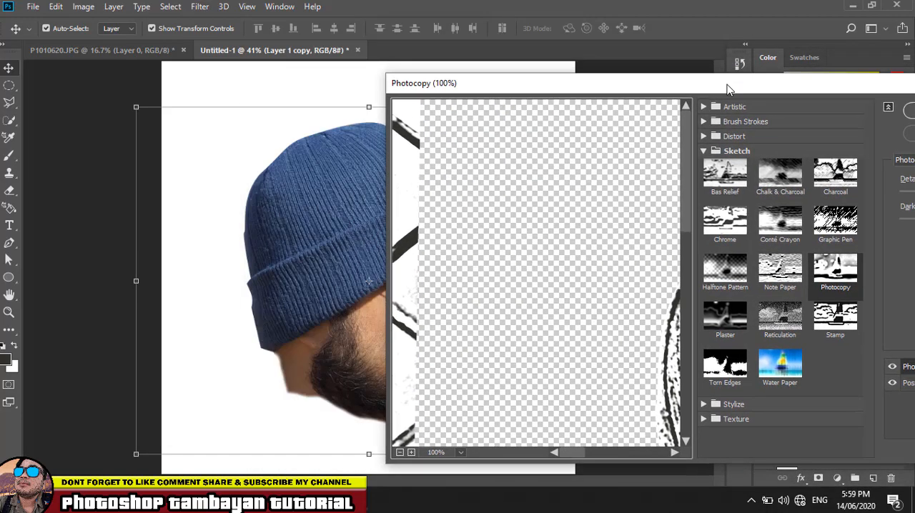
left_click(704, 152)
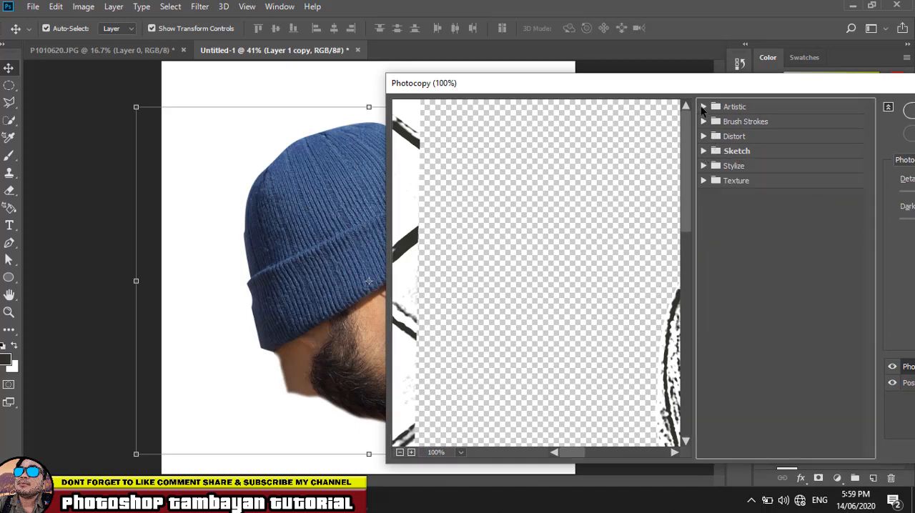
left_click(702, 108)
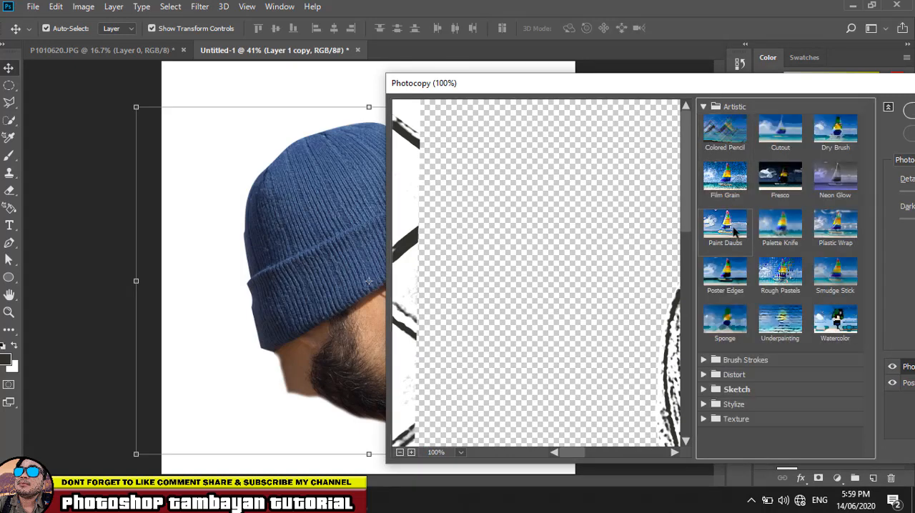
left_click(740, 288)
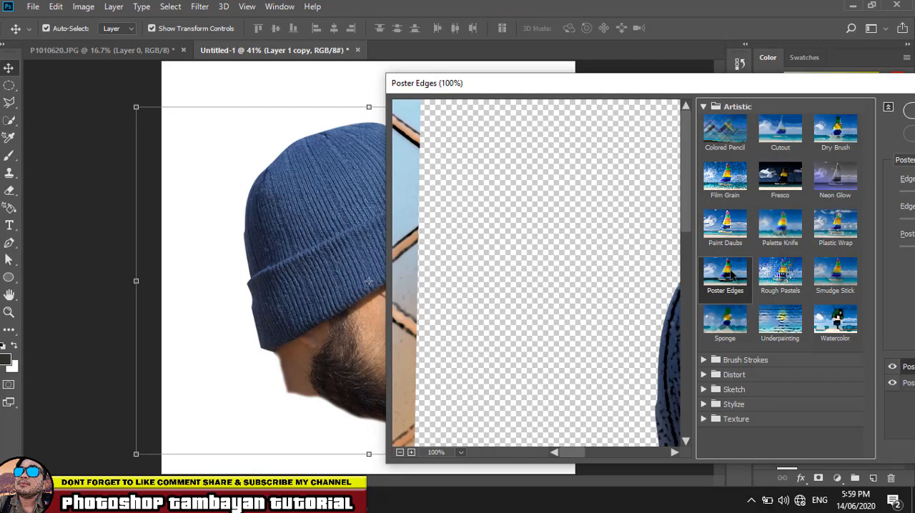
- Set Poster Edges to Edge Thickness 10, Edge Intensity 0 and Posterization 1 while previewing the face, and apply the filter
left_click_drag(666, 371, 470, 225)
left_click_drag(611, 338, 419, 190)
left_click_drag(555, 293, 444, 192)
left_click_drag(591, 235, 538, 286)
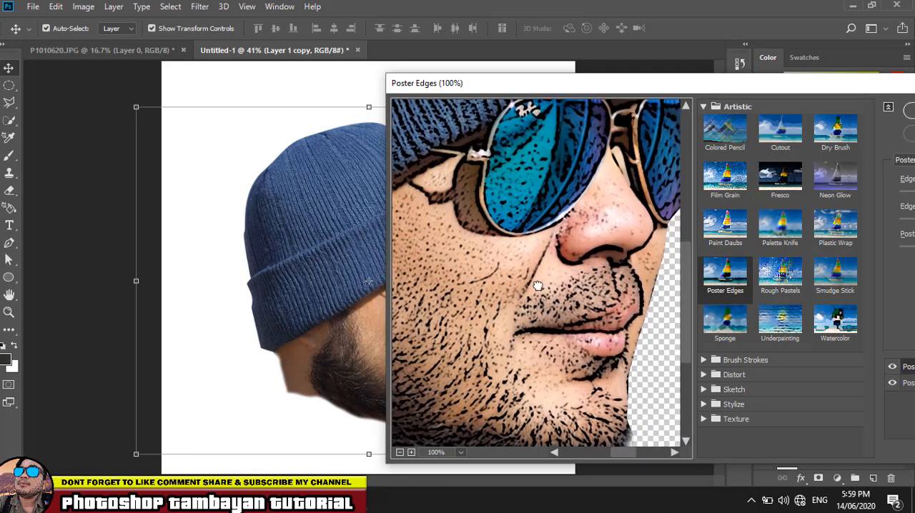
left_click_drag(858, 82, 733, 78)
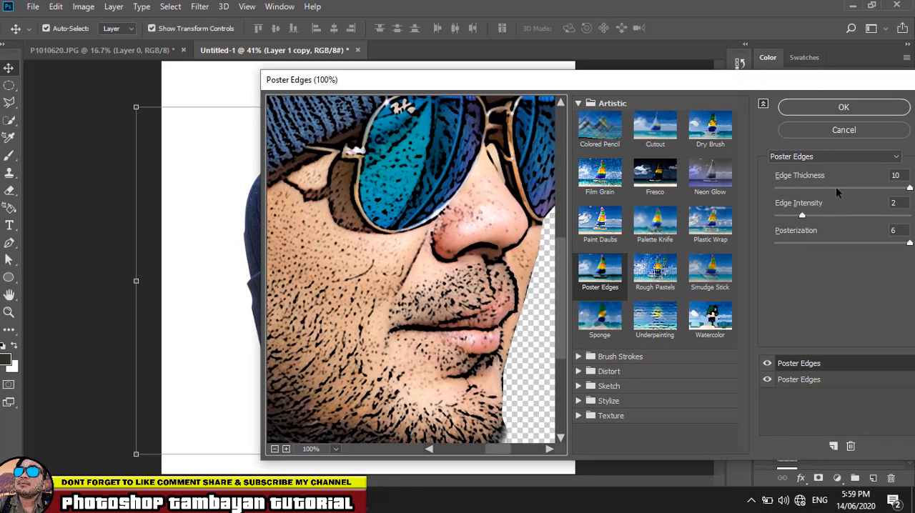
left_click_drag(796, 216, 768, 216)
left_click_drag(818, 241, 788, 243)
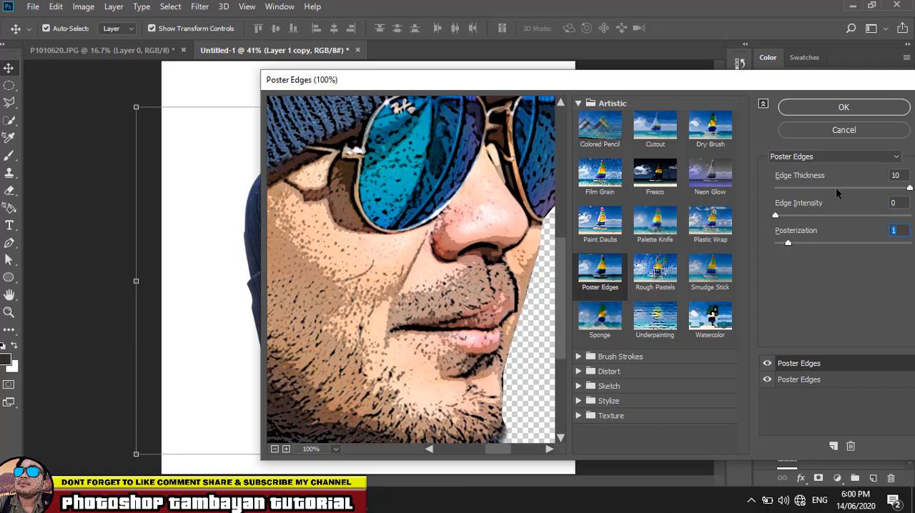
left_click_drag(839, 187, 783, 213)
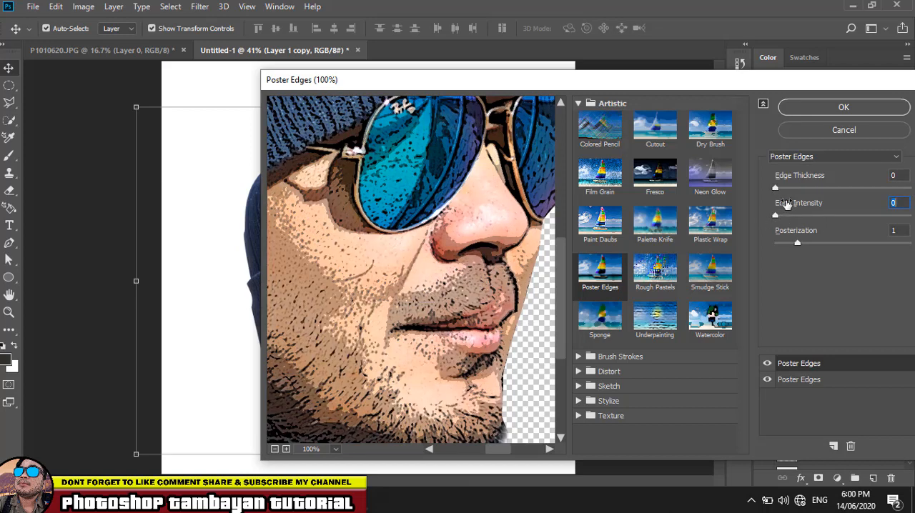
left_click(782, 188)
left_click_drag(833, 188, 909, 189)
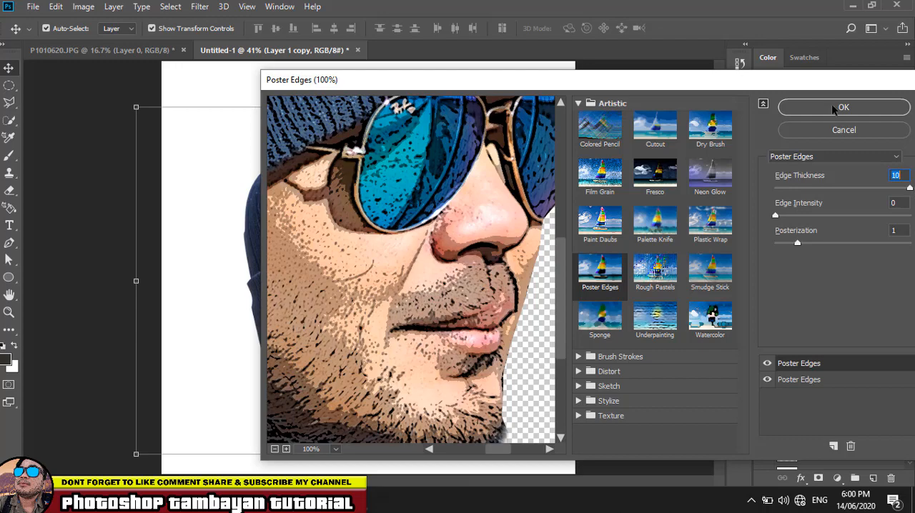
key("Return")
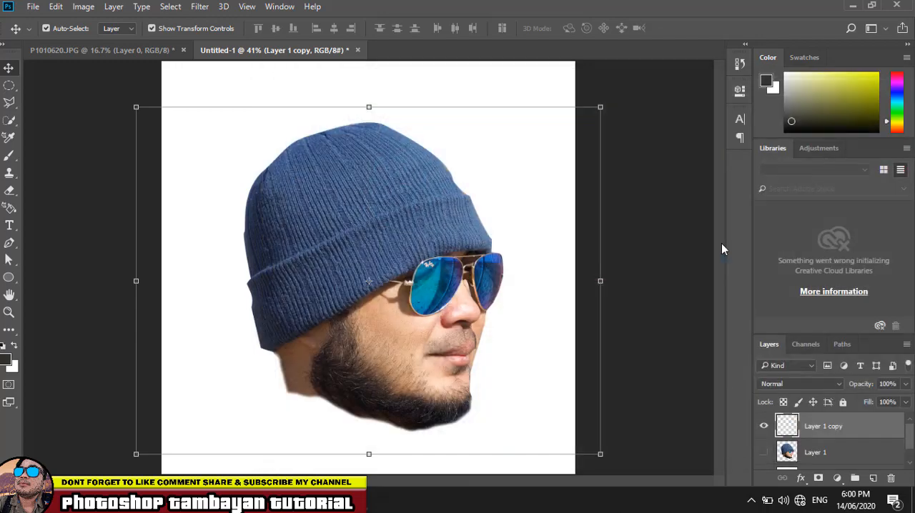
- Move the filtered head slightly up and to the left on the canvas
left_click(664, 185)
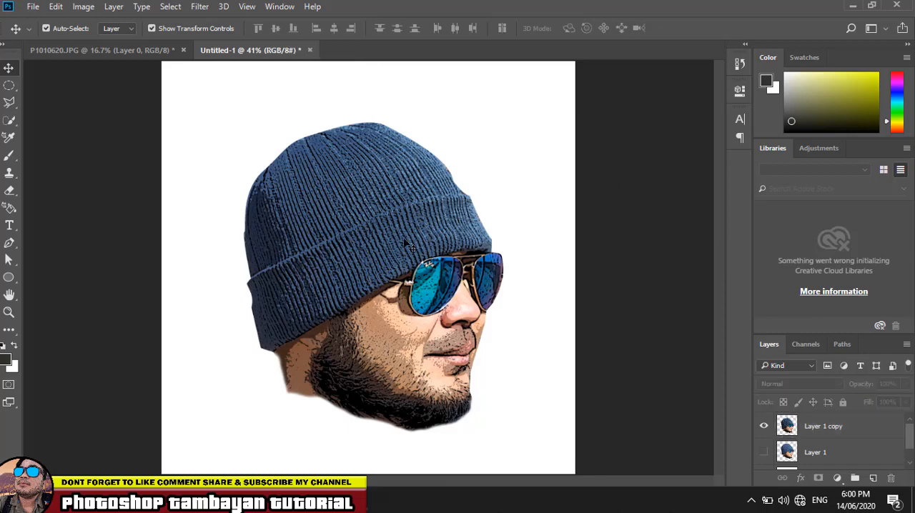
left_click_drag(405, 243, 397, 222)
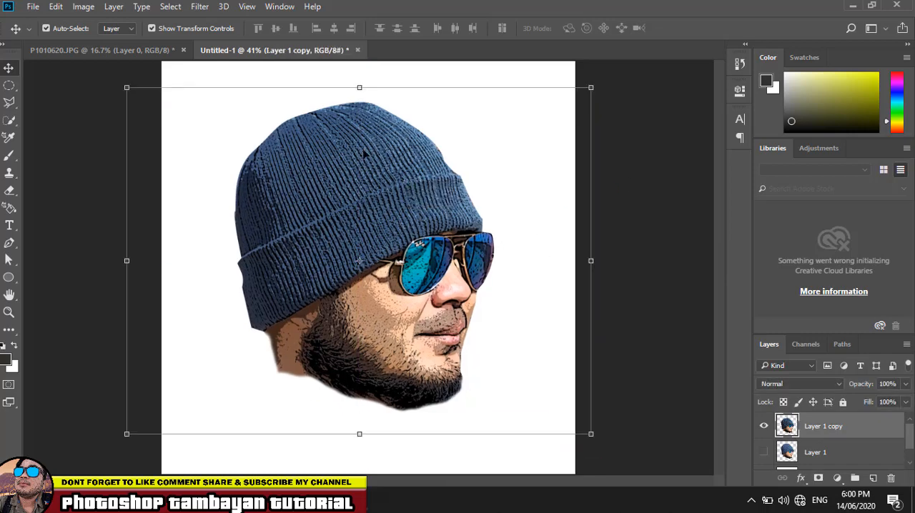
- Open the Unsharp Mask filter for Layer 1 copy and bring the face into its preview, keeping the whole head visible on the canvas
left_click(196, 6)
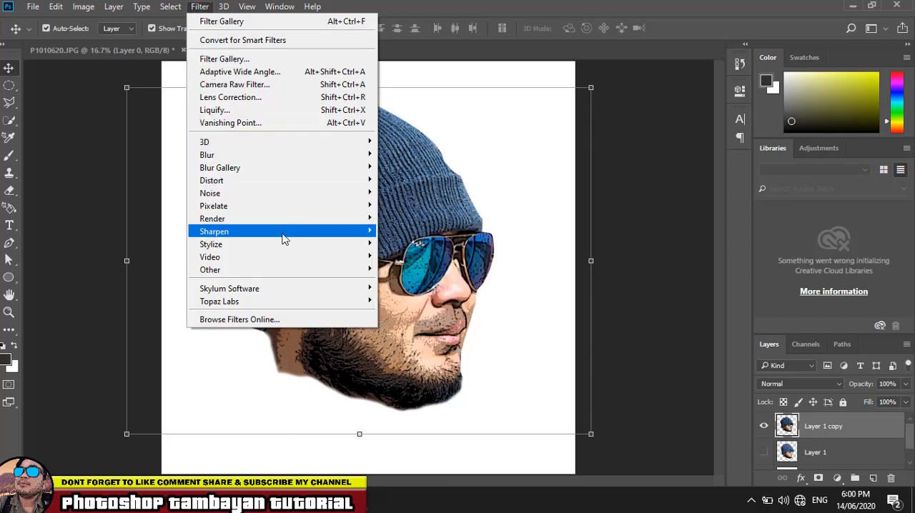
mouse_move(283, 239)
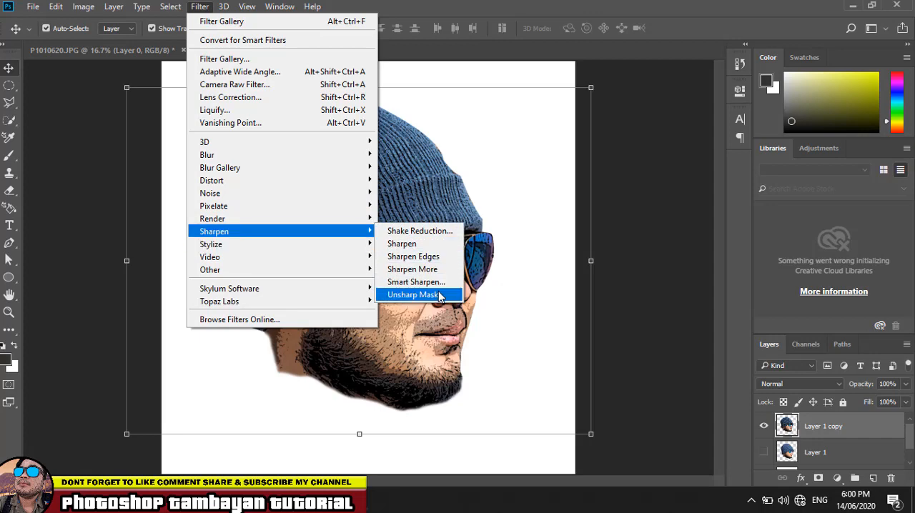
left_click(412, 295)
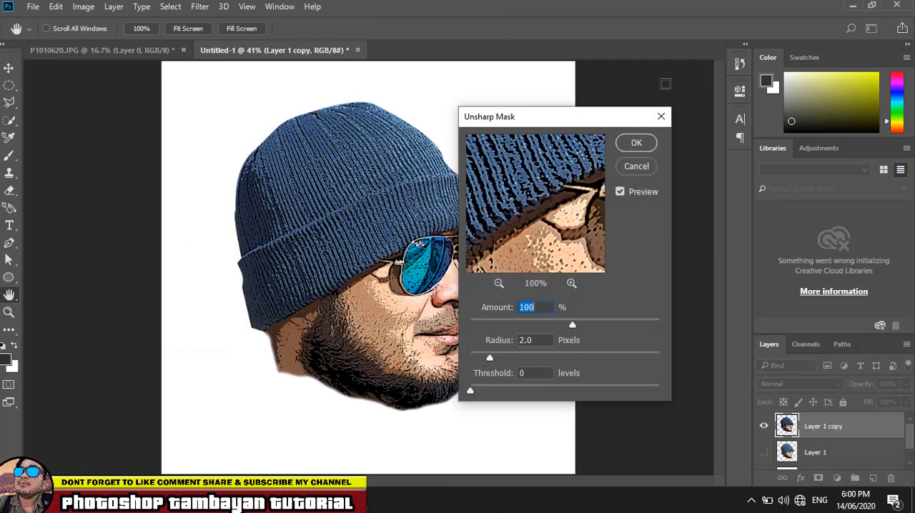
left_click_drag(593, 118, 691, 62)
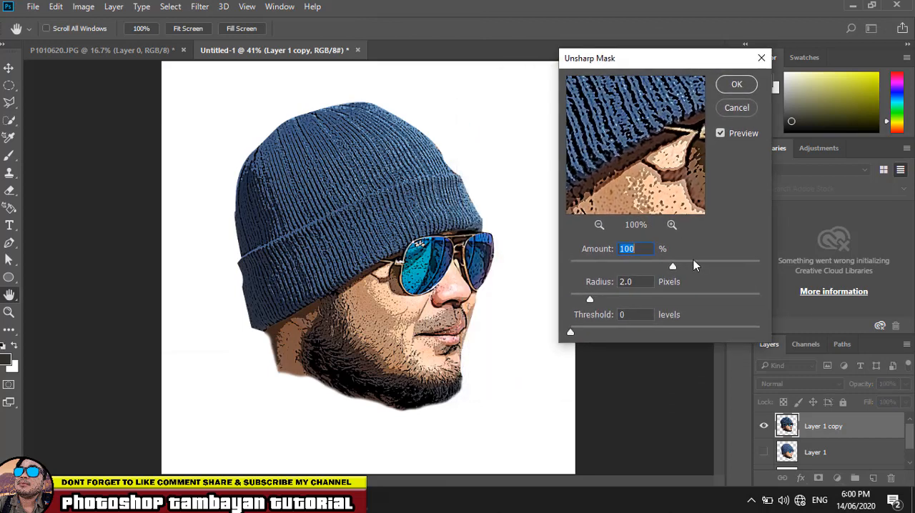
left_click_drag(647, 183, 625, 128)
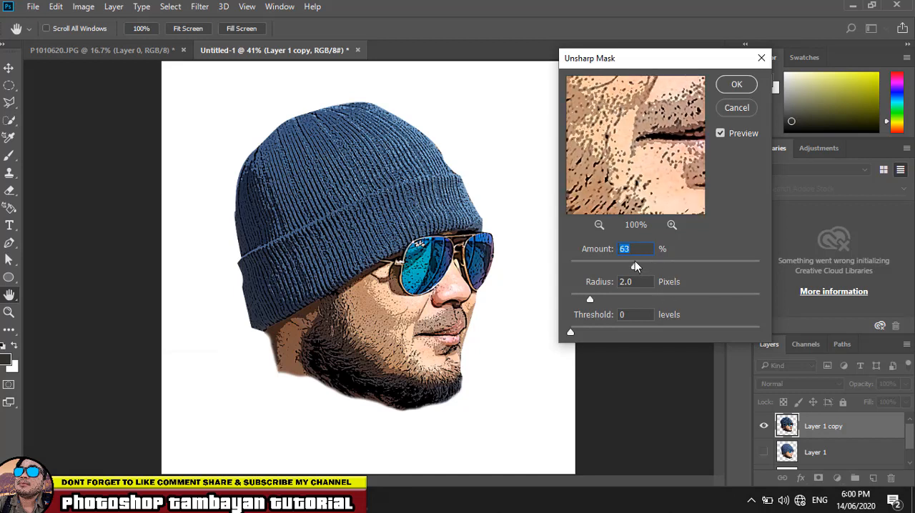
- Adjust the Unsharp Mask amount, radius and threshold, apply the sharpening to the head, and deselect the layer
left_click(642, 263)
left_click(643, 267)
left_click(610, 299)
left_click_drag(609, 298, 588, 299)
mouse_move(590, 332)
left_mouse_down()
mouse_move(628, 334)
mouse_move(577, 334)
left_mouse_up()
left_click(735, 87)
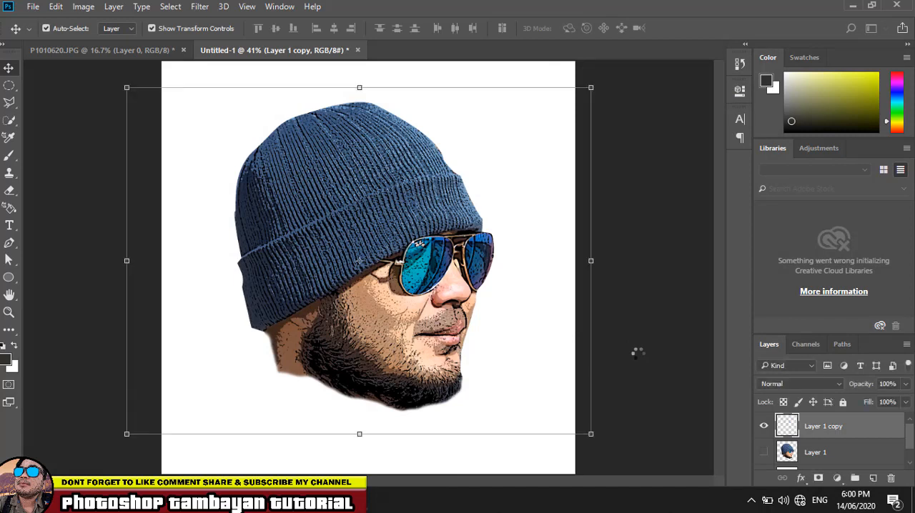
left_click(638, 353)
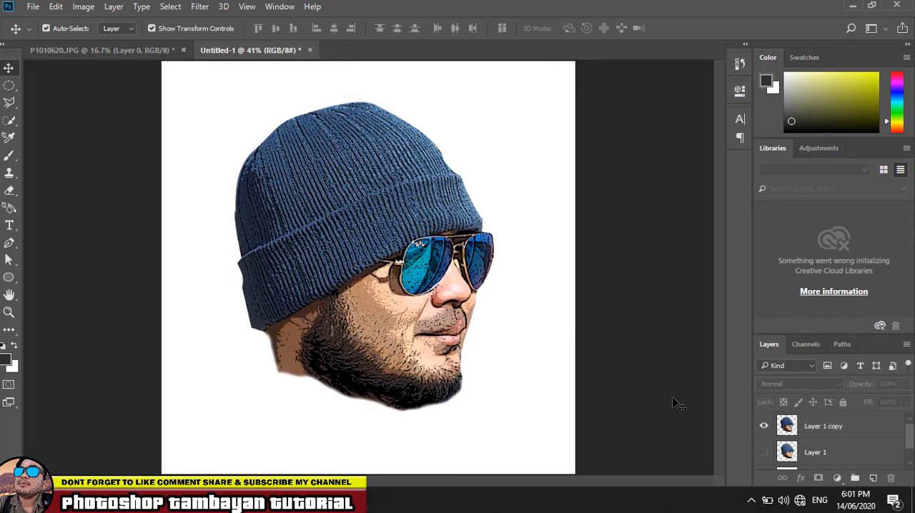
- Add a pure black Solid Color fill layer directly above the Background layer
scroll(824, 452, "down", 1)
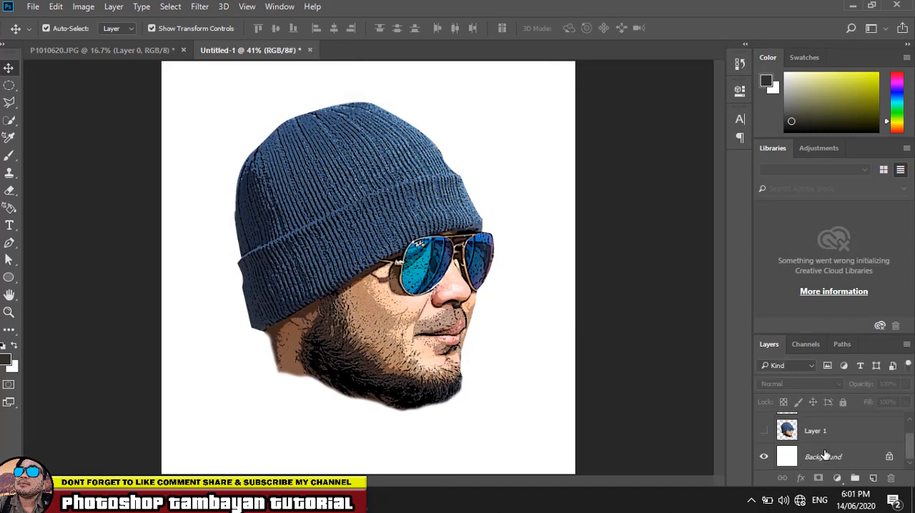
left_click(823, 467)
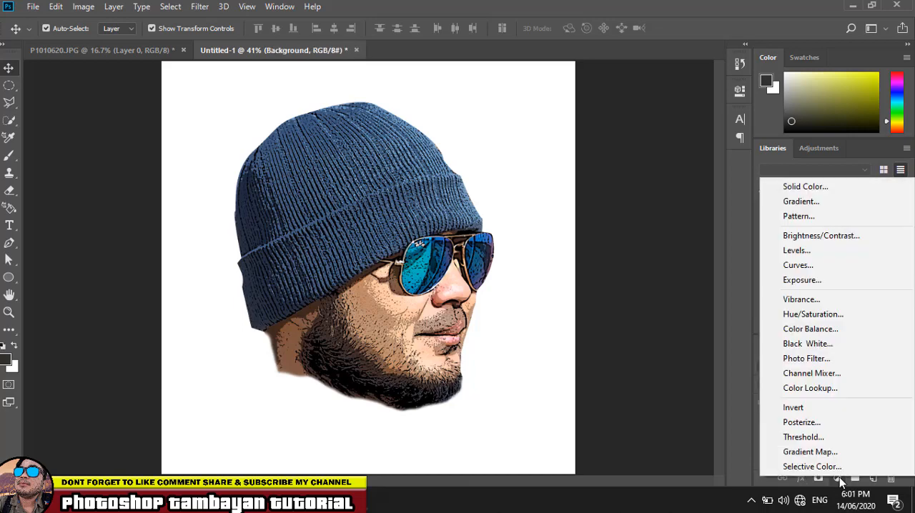
left_click(837, 477)
left_click(812, 186)
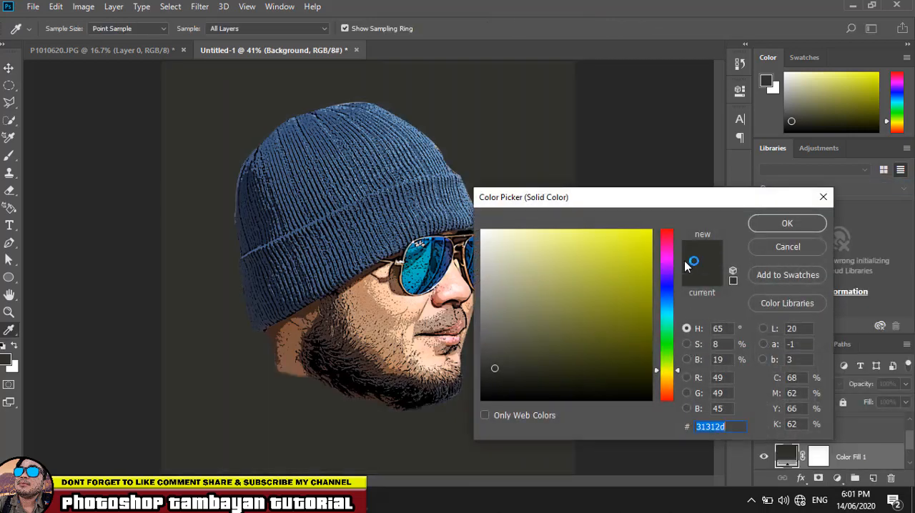
left_click(632, 391)
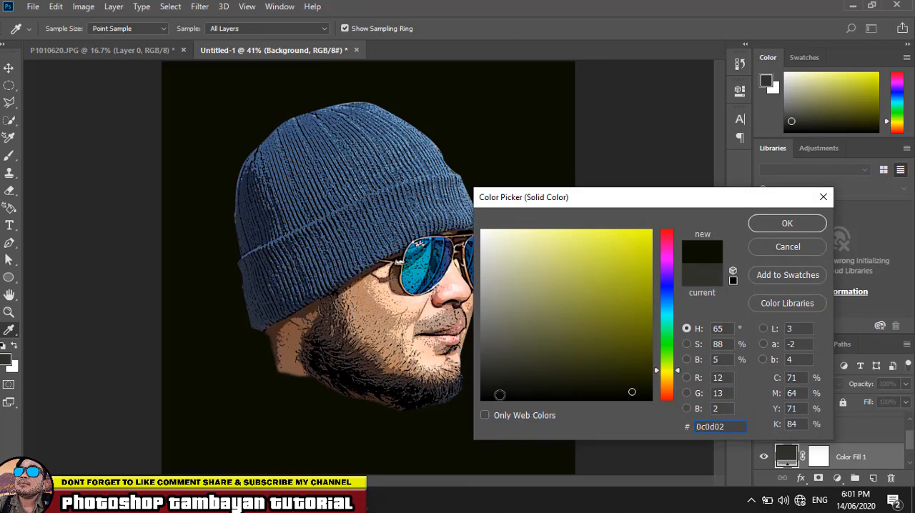
left_click(482, 400)
left_click(761, 224)
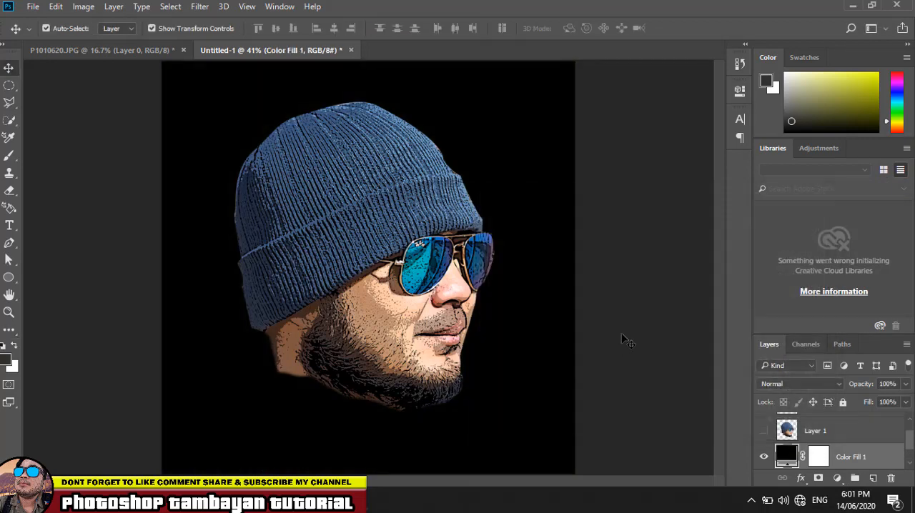
left_click(632, 331)
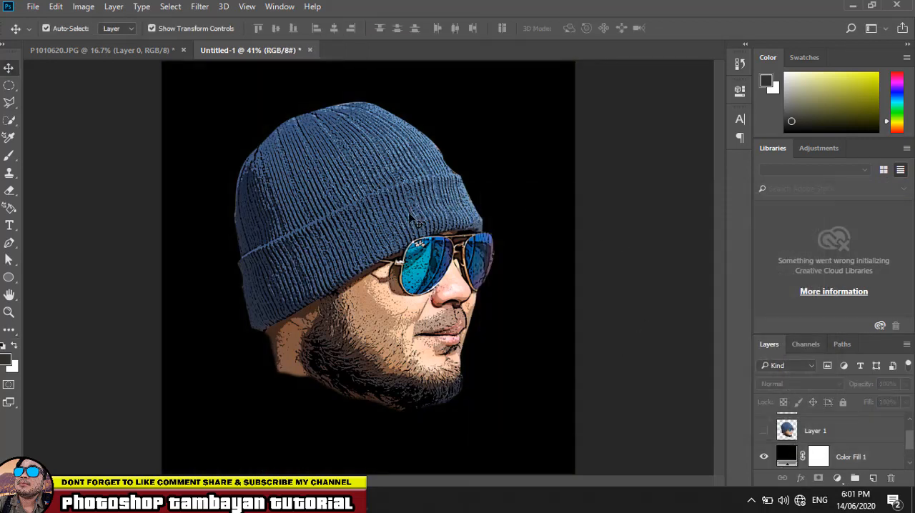
- Move the head slightly down and to the right, and add a Stroke layer style to Layer 1 copy
left_click_drag(405, 217, 411, 225)
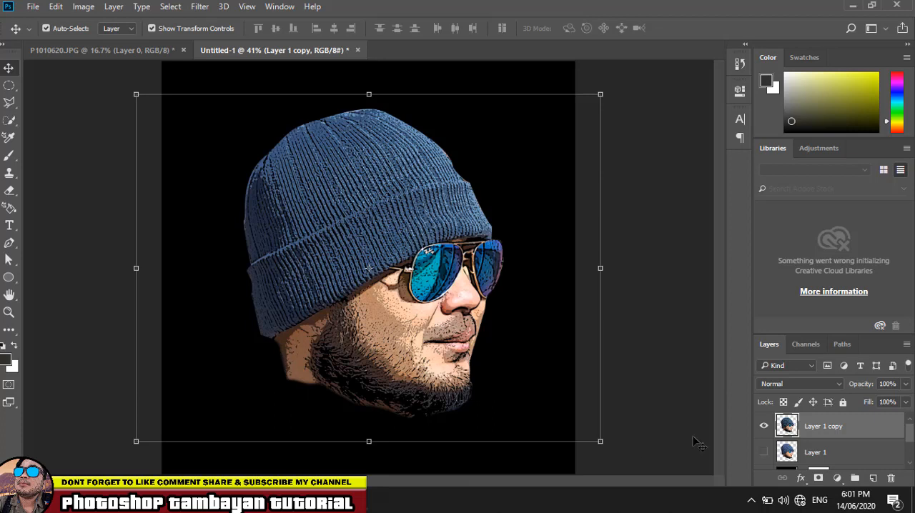
left_click(801, 478)
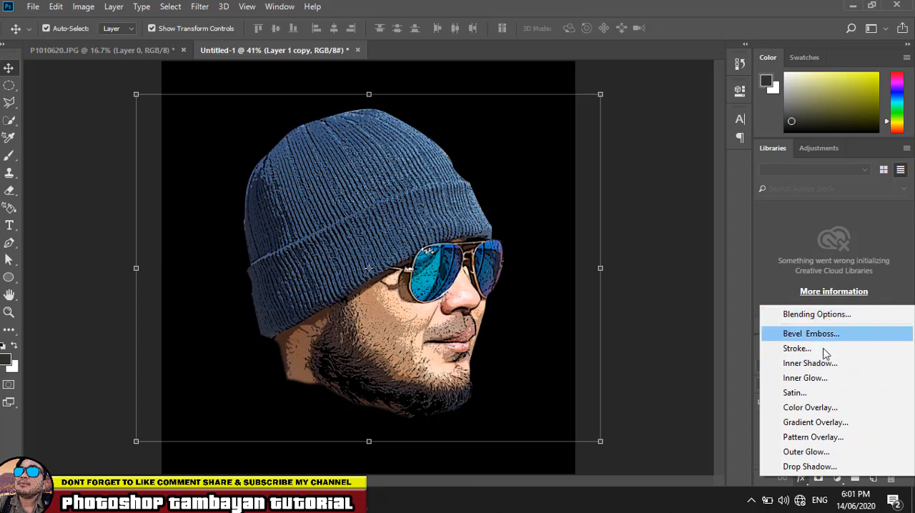
left_click(800, 349)
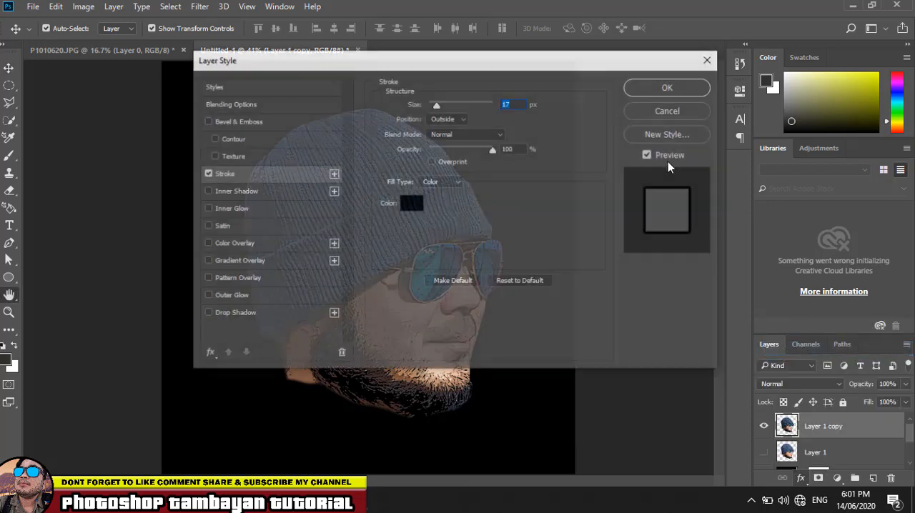
left_click_drag(548, 74, 848, 113)
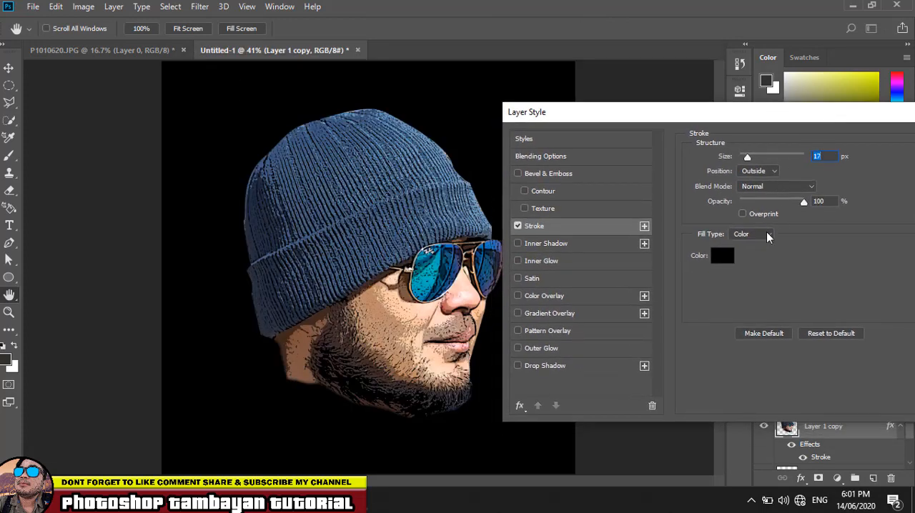
- Set the stroke colour to white (ffffff) and its size to 35 px, and apply the layer style
left_click(722, 258)
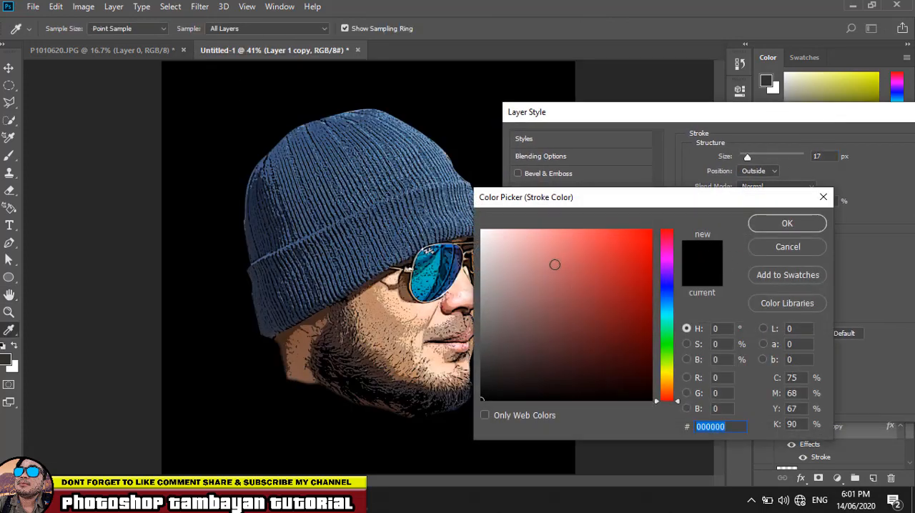
type("ffffff")
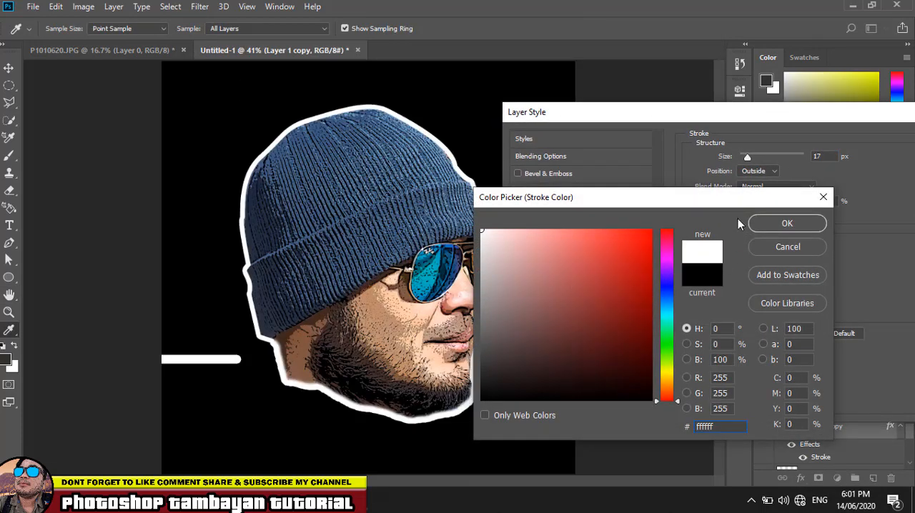
left_click(772, 225)
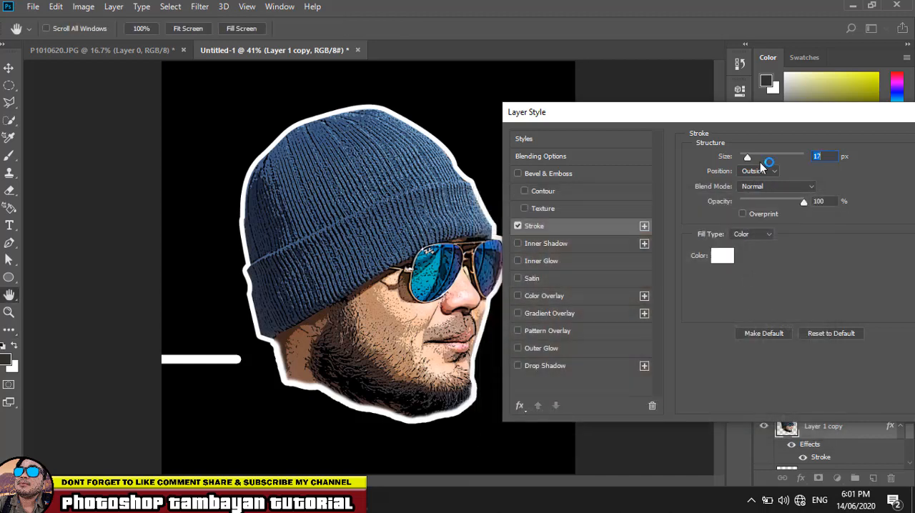
left_click(752, 159)
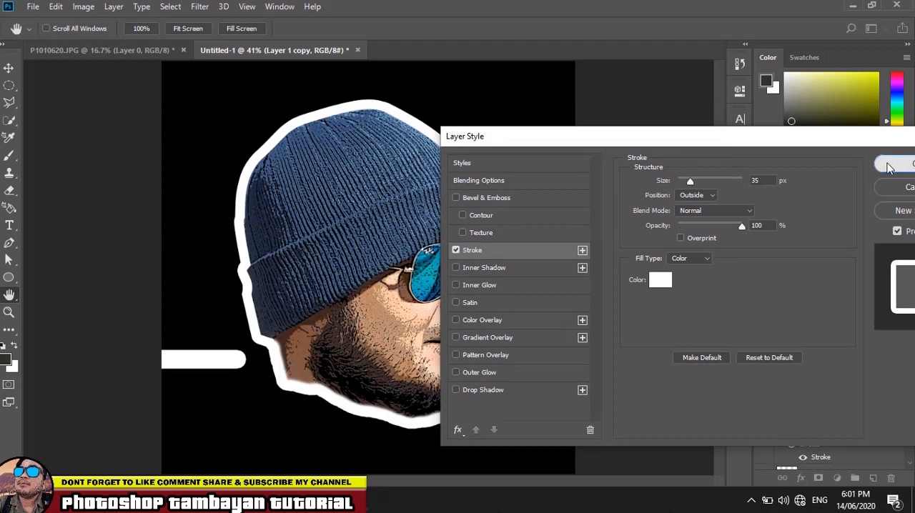
left_click(890, 164)
key("v")
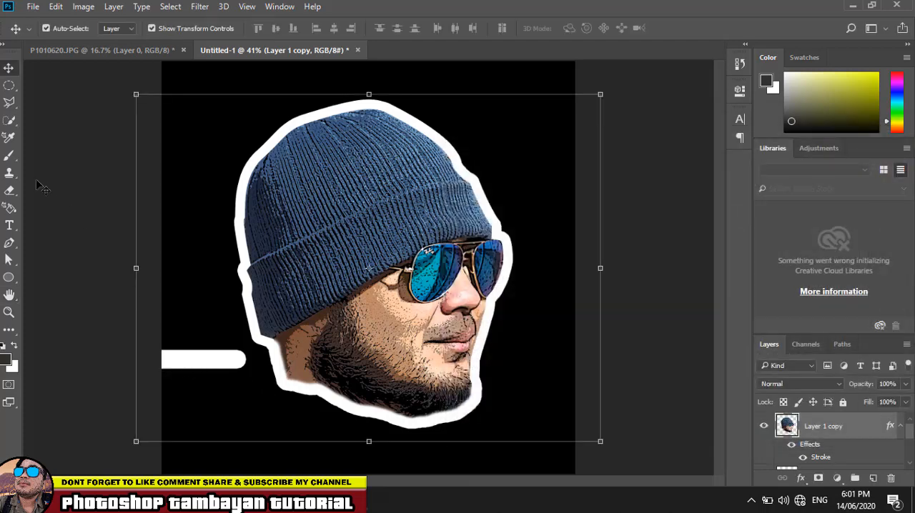
- Erase the stray outlined bar beside the neck on Layer 1 copy with the Eraser tool
left_click(9, 190)
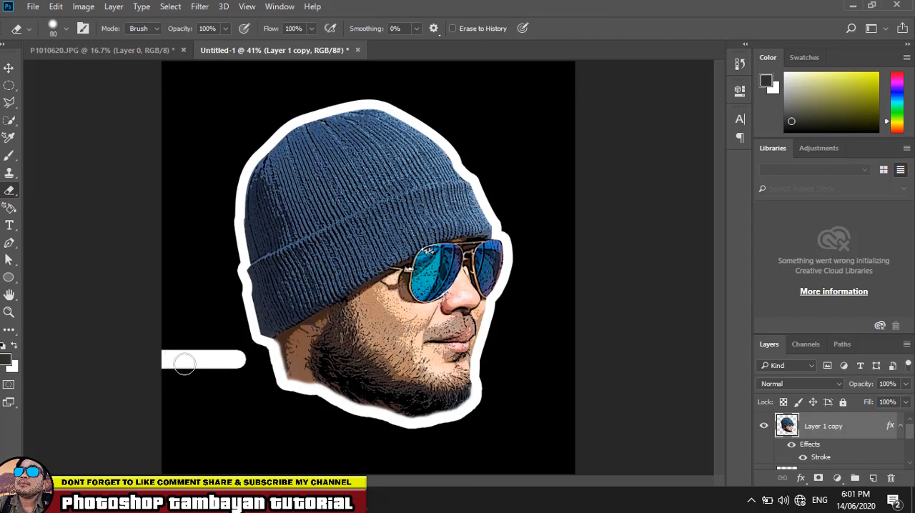
left_click_drag(185, 363, 166, 362)
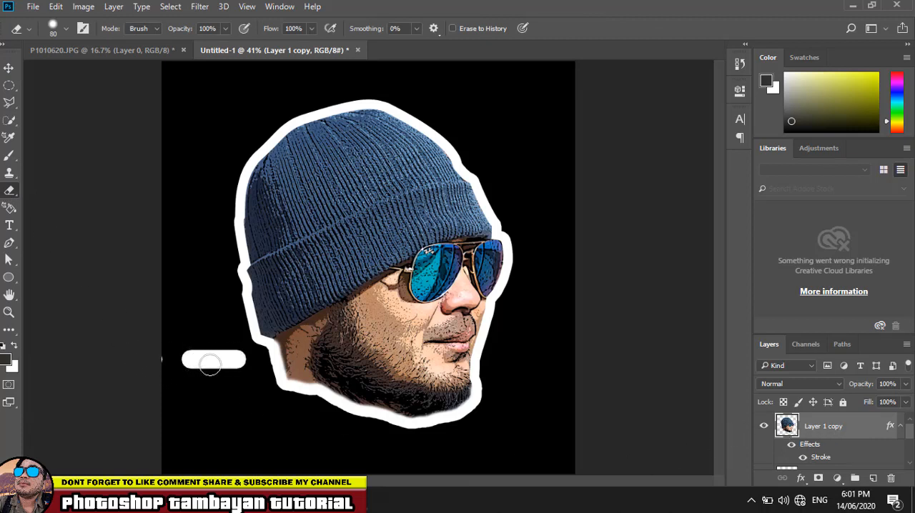
mouse_move(210, 366)
left_mouse_down()
mouse_move(182, 359)
mouse_move(221, 355)
left_mouse_up()
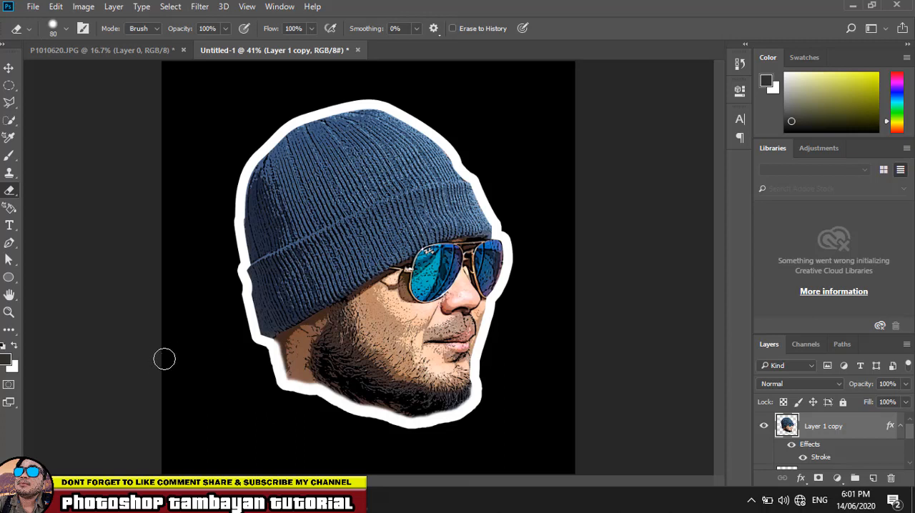
left_click(9, 70)
left_click(626, 209)
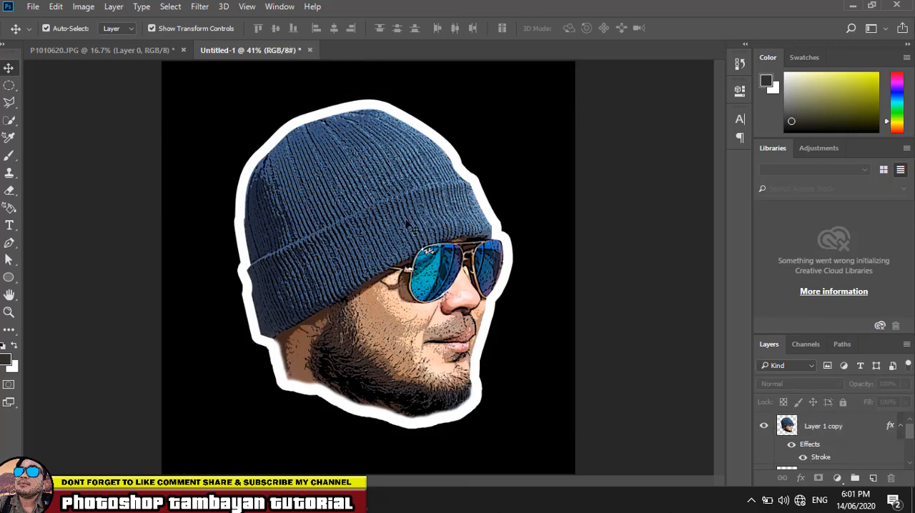
- Reposition the outlined head near the centre of the black canvas and deselect it
scroll(408, 235, "down", 1)
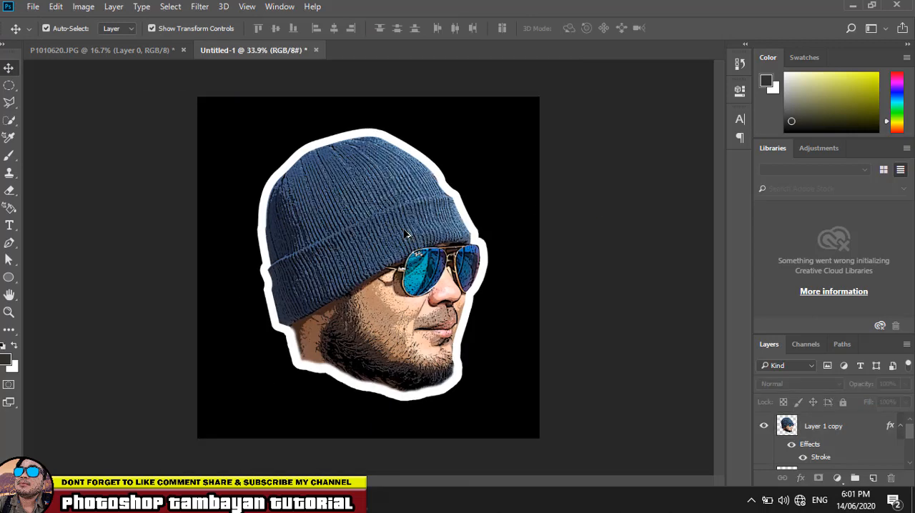
left_click_drag(423, 213, 409, 228)
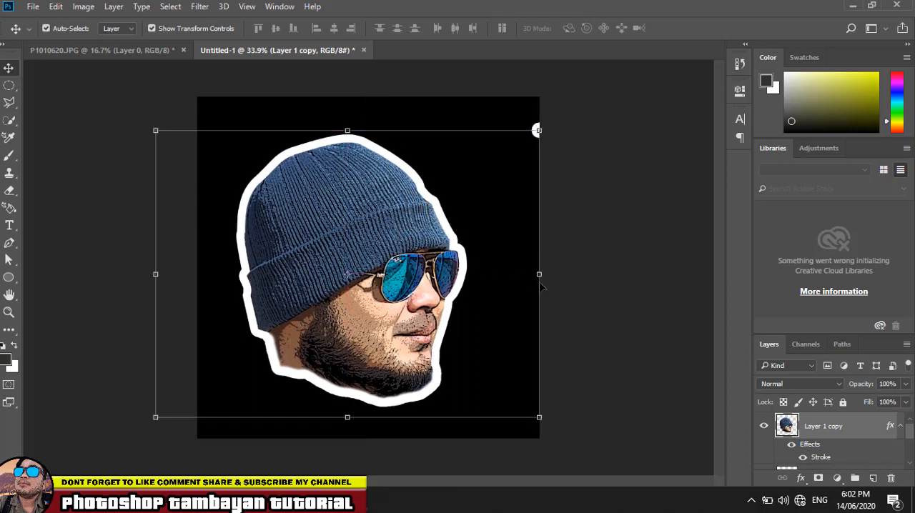
left_click_drag(386, 237, 415, 235)
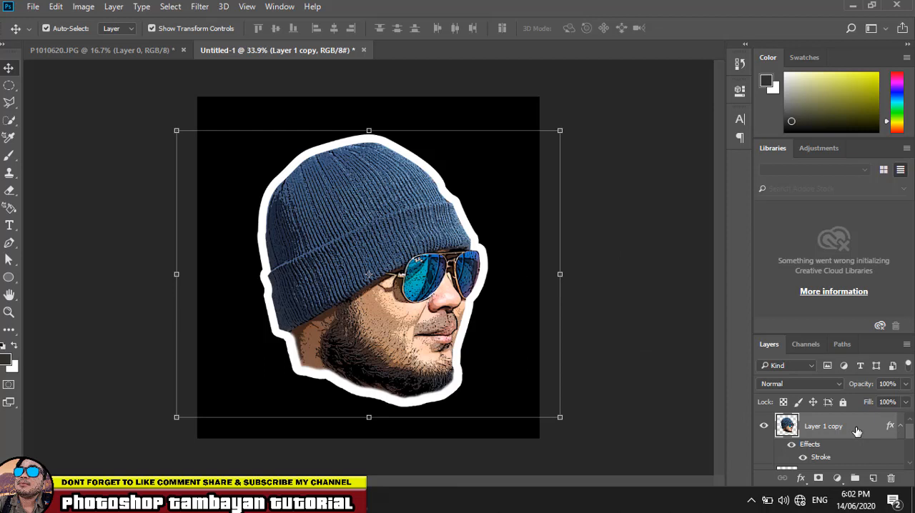
left_click(101, 129)
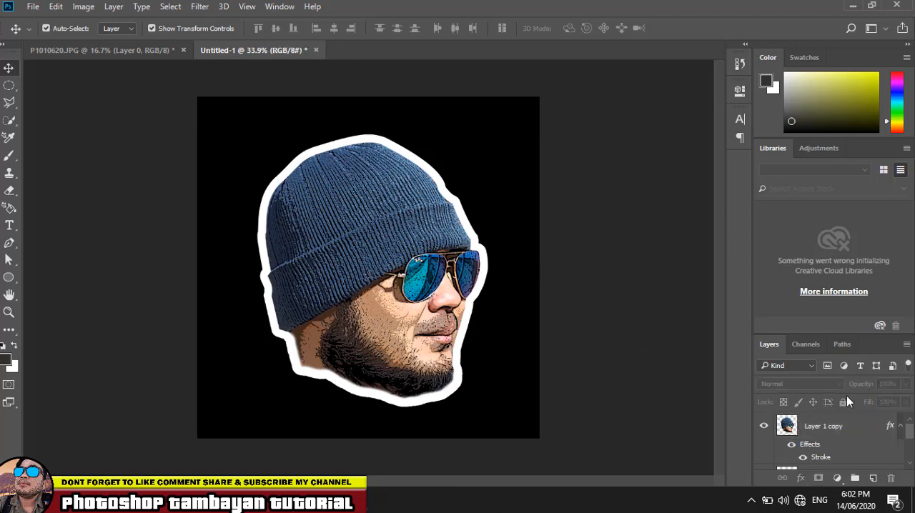
- Add a Vibrance adjustment layer above Layer 1 copy, raise the vibrance close to its maximum and increase the saturation slightly
left_click(861, 427)
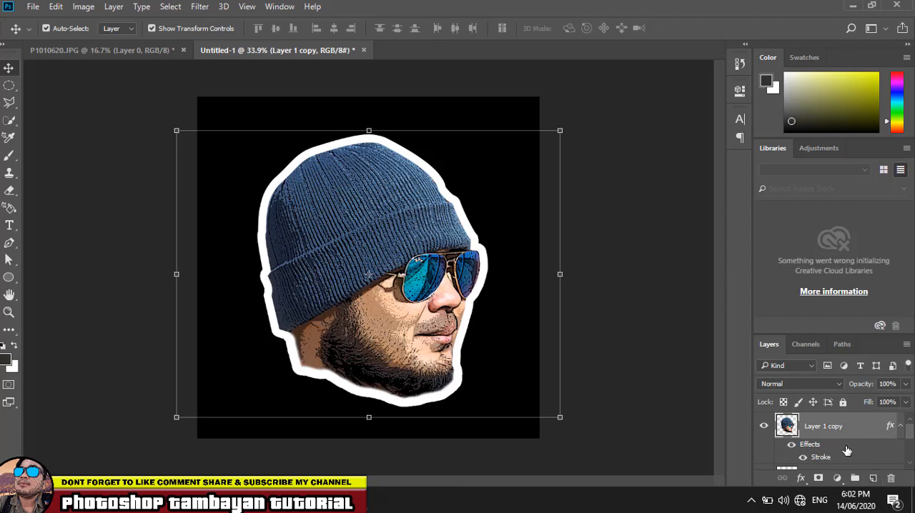
left_click(837, 479)
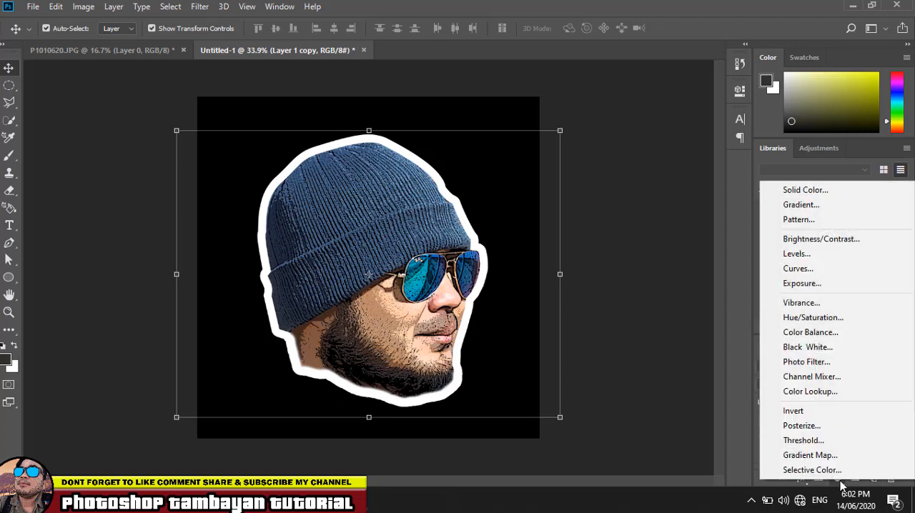
left_click(819, 304)
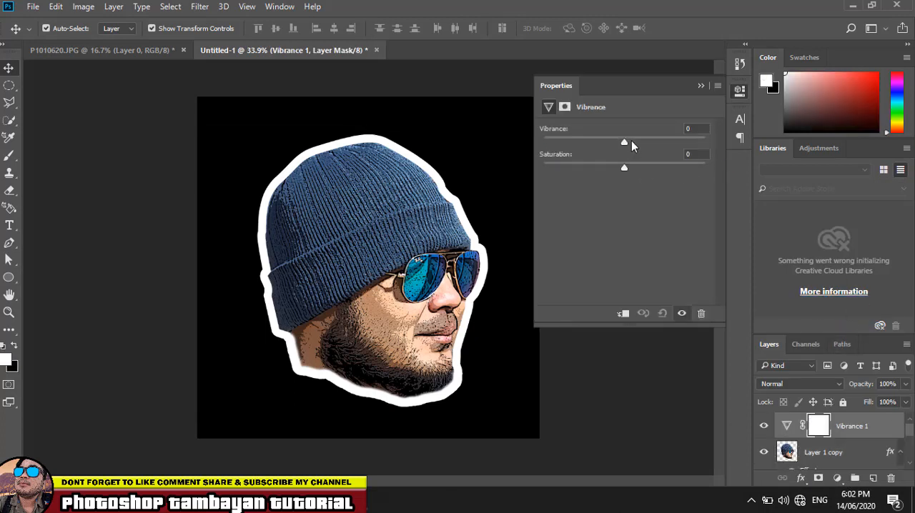
left_click_drag(624, 142, 702, 143)
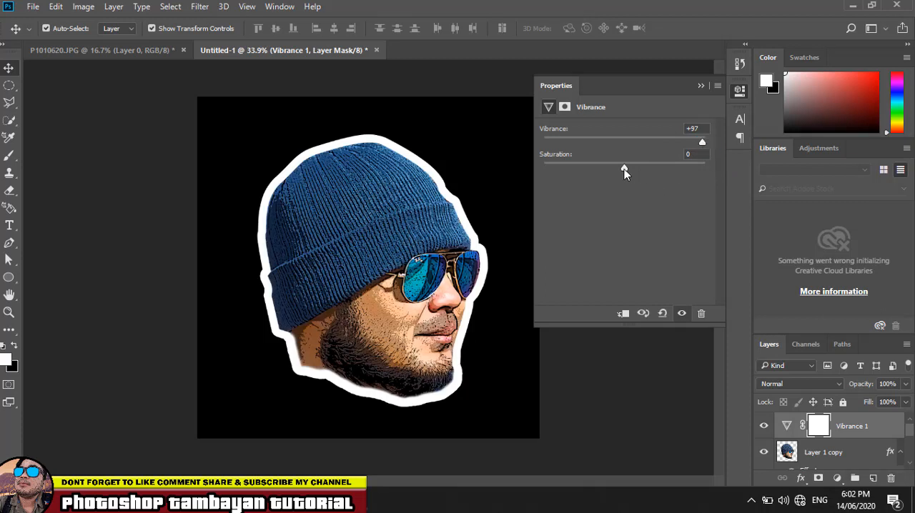
mouse_move(624, 169)
left_mouse_down()
mouse_move(649, 169)
mouse_move(633, 168)
left_mouse_up()
left_click_drag(709, 143, 720, 146)
left_click(699, 87)
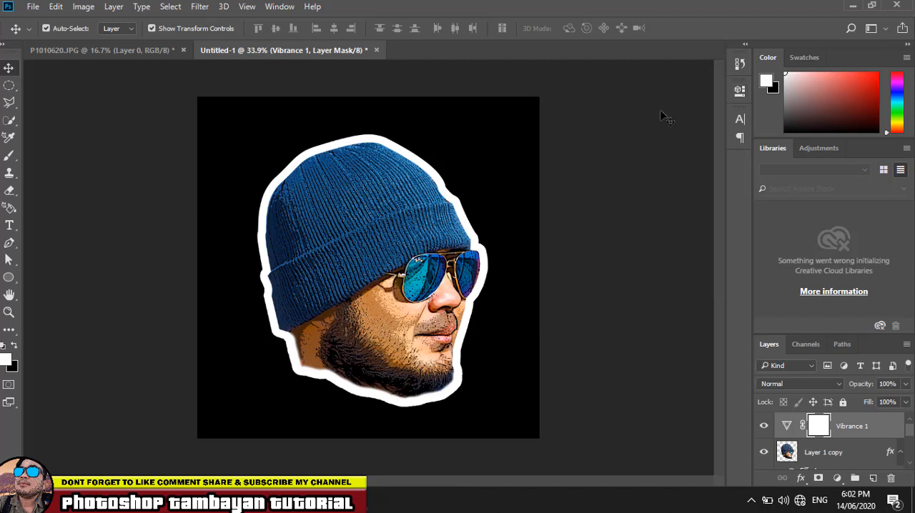
- Nudge the outlined head slightly upward on the black canvas and deselect it
left_click(605, 188)
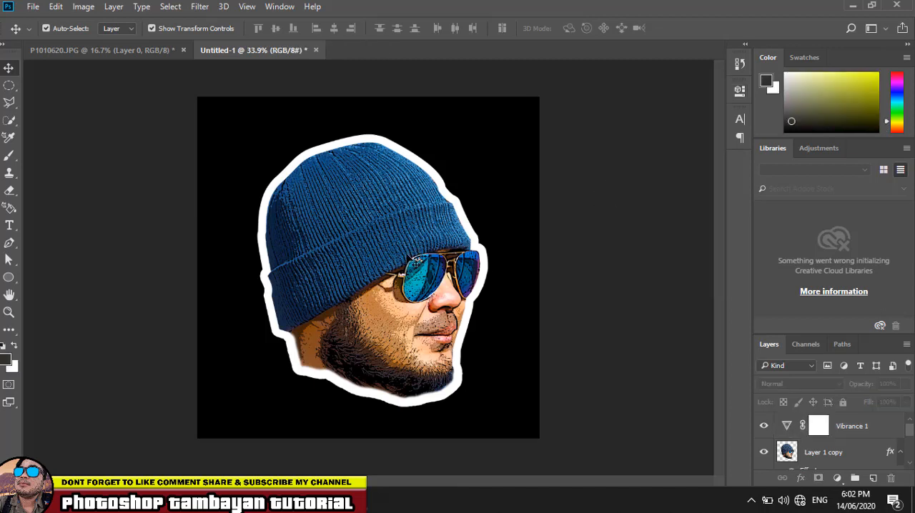
left_click_drag(398, 263, 395, 256)
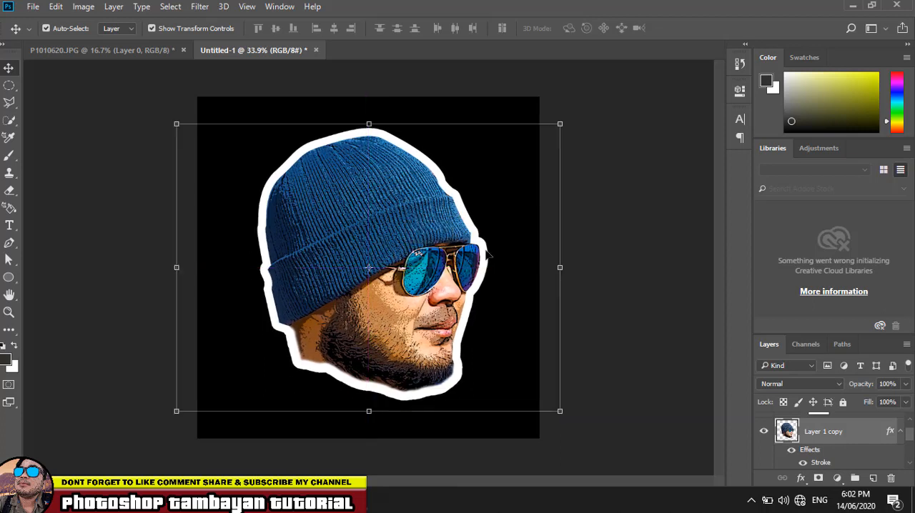
left_click(621, 245)
- Hide the black Color Fill 1 layer and add a Gradient Fill layer using the Blue 2 preset
scroll(801, 436, "down", 5)
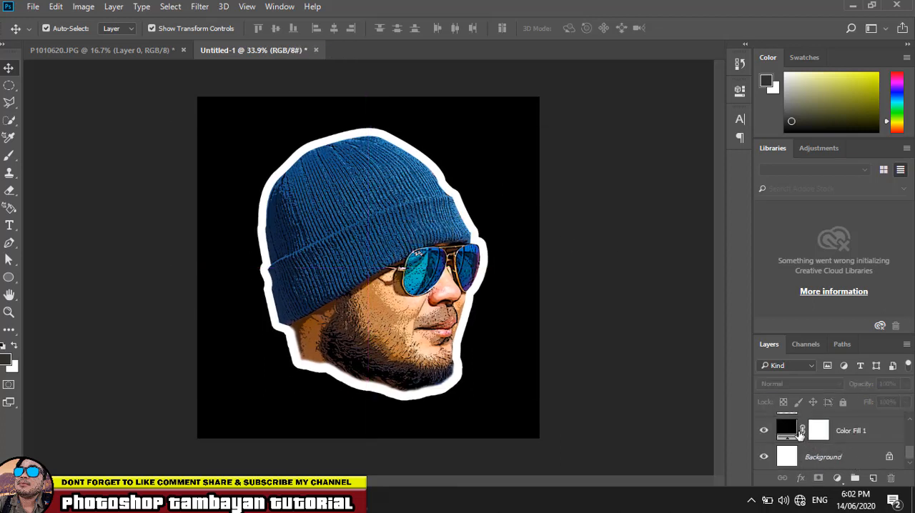
left_click(763, 430)
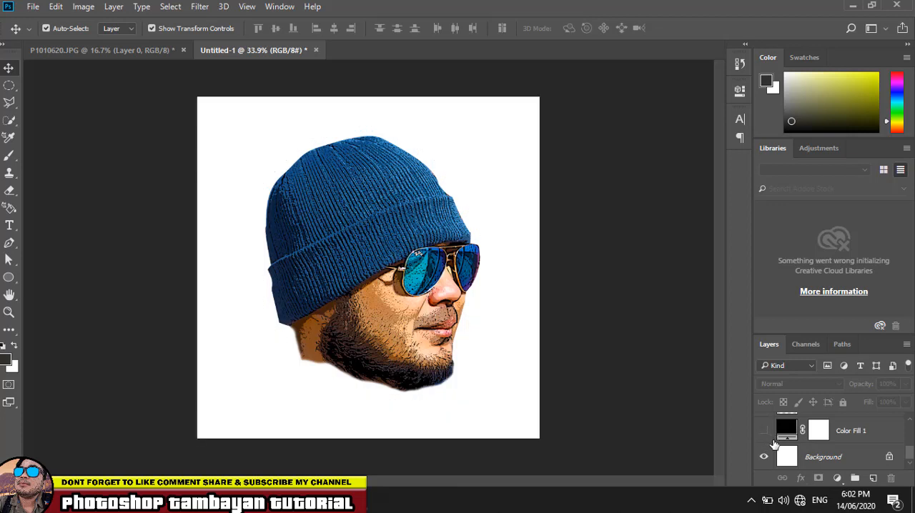
left_click(838, 478)
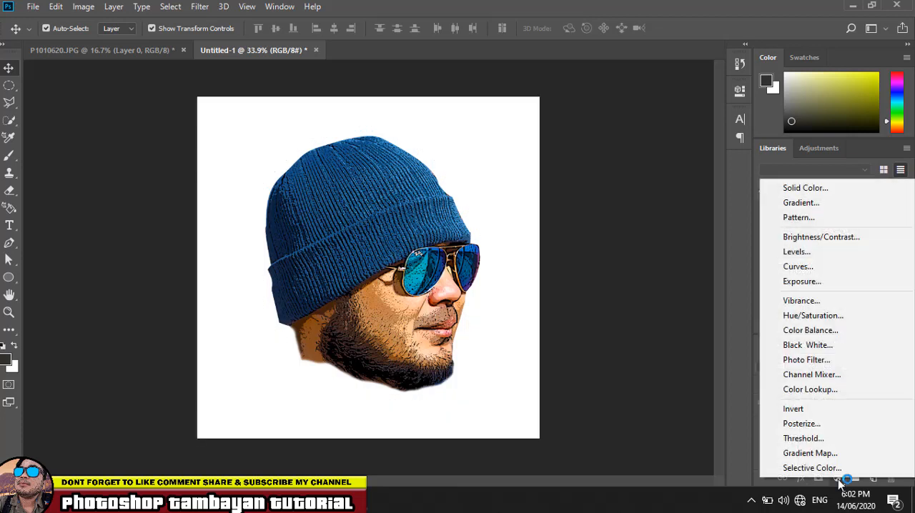
left_click(809, 203)
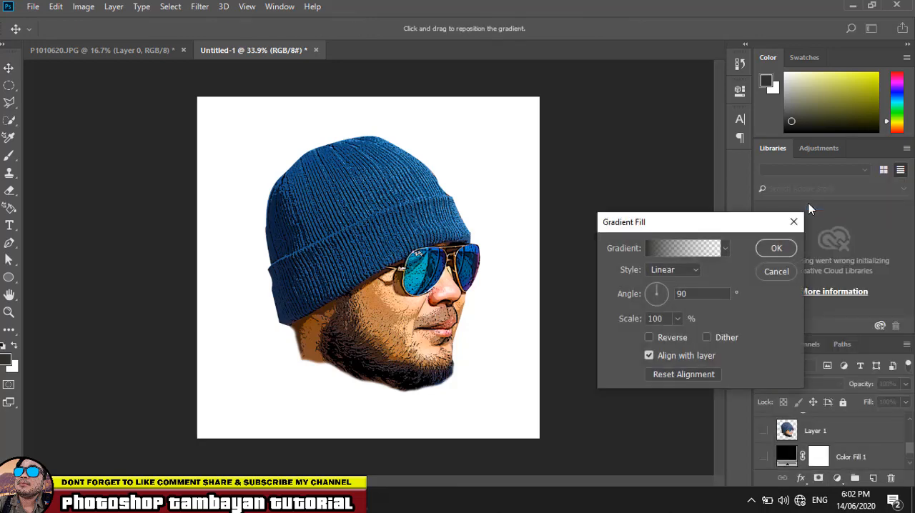
left_click(713, 248)
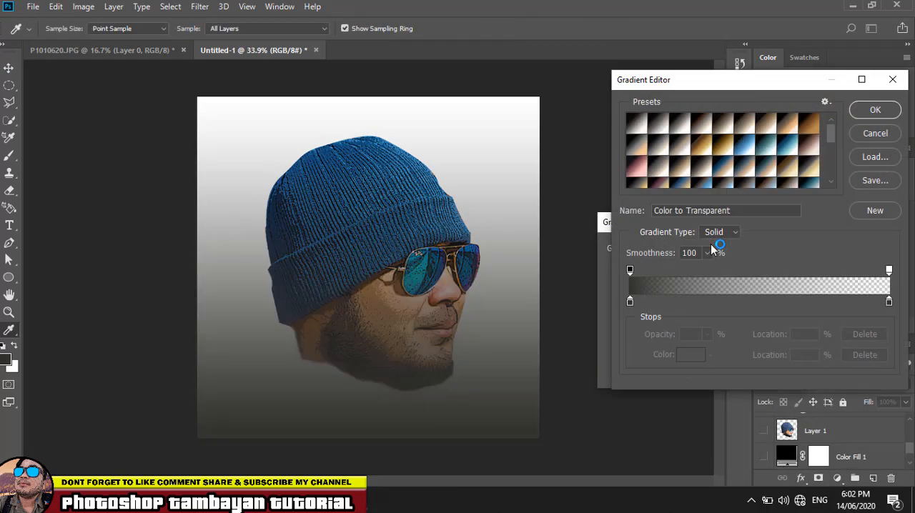
left_click(706, 149)
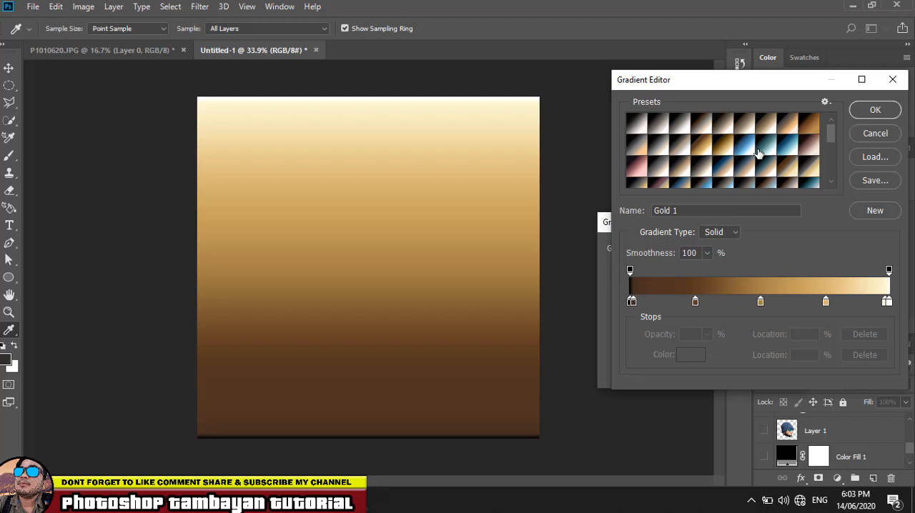
left_click(759, 154)
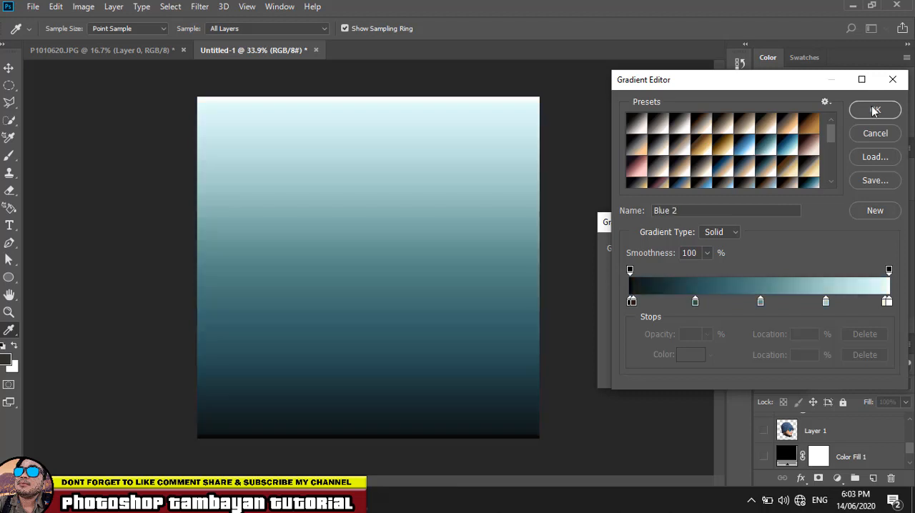
left_click(873, 110)
- Apply the gradient fill as a reversed radial gradient at 275% scale and move its layer directly above Background
left_click(680, 270)
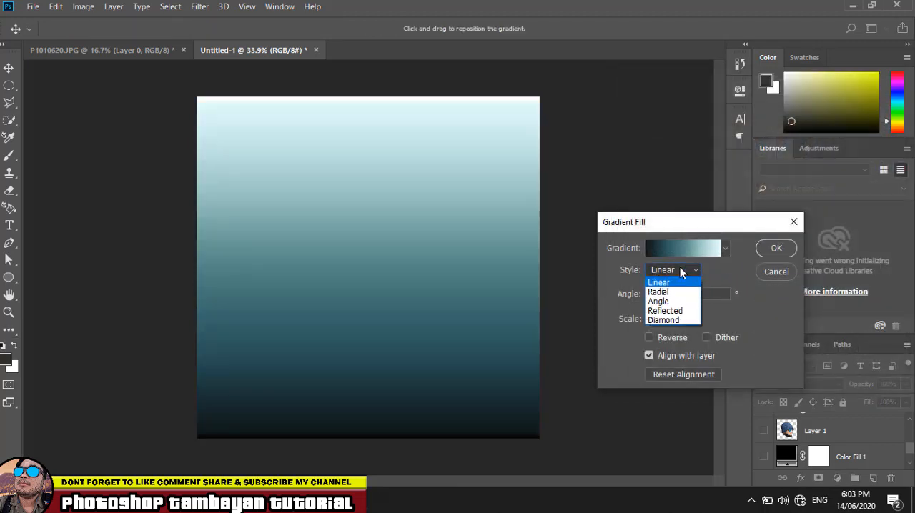
left_click(672, 292)
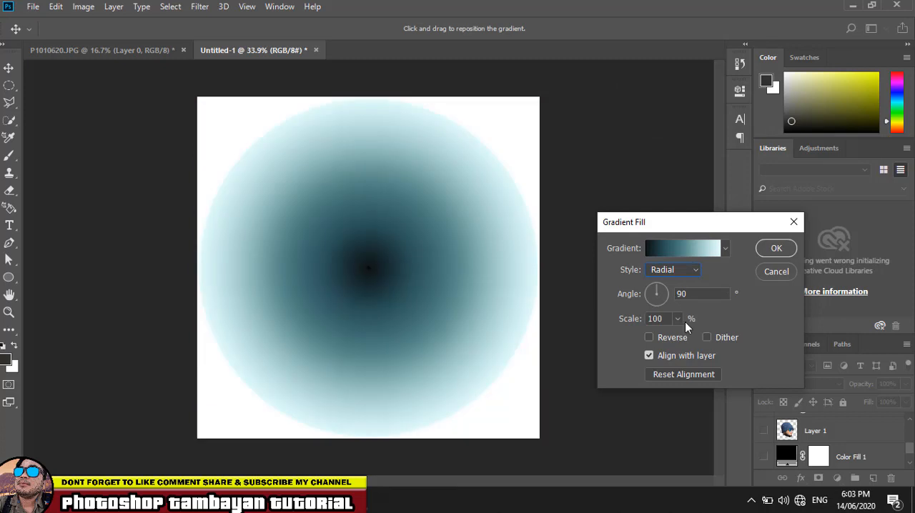
left_click(648, 337)
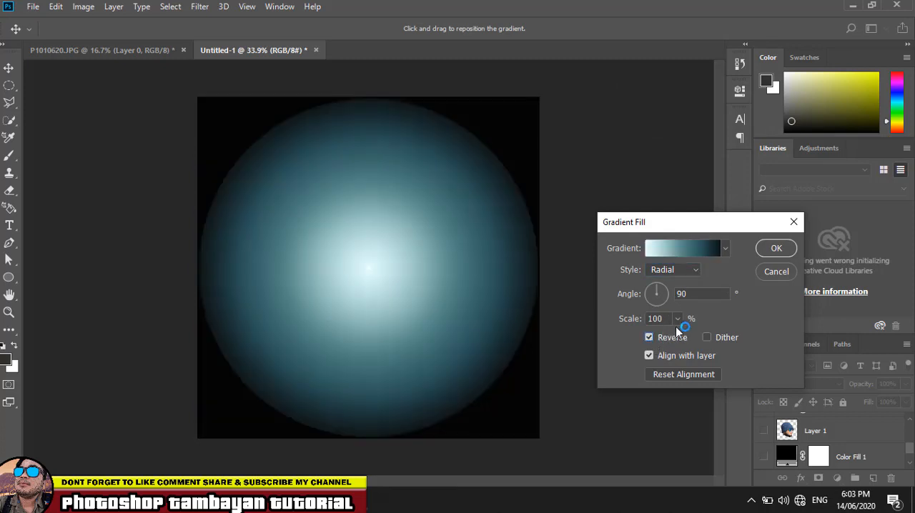
left_click(677, 318)
mouse_move(683, 340)
left_mouse_down()
mouse_move(700, 336)
mouse_move(688, 336)
left_mouse_up()
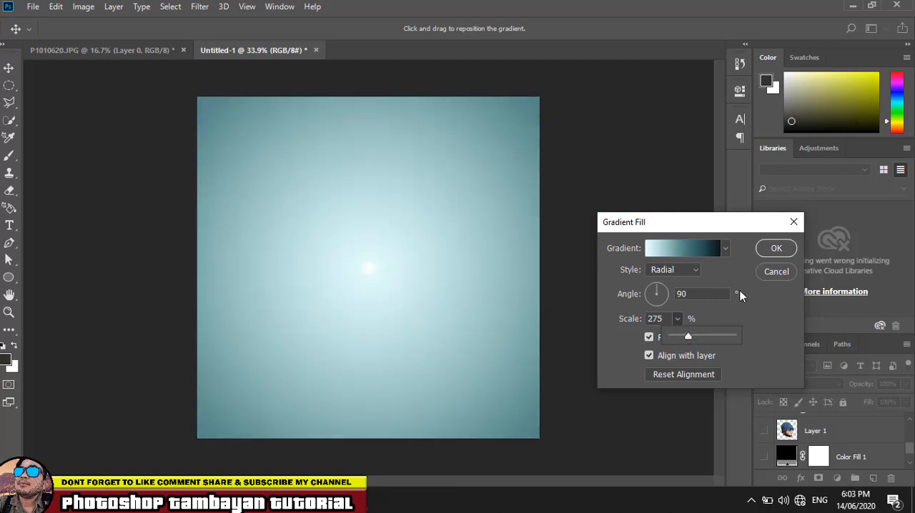
left_click(776, 248)
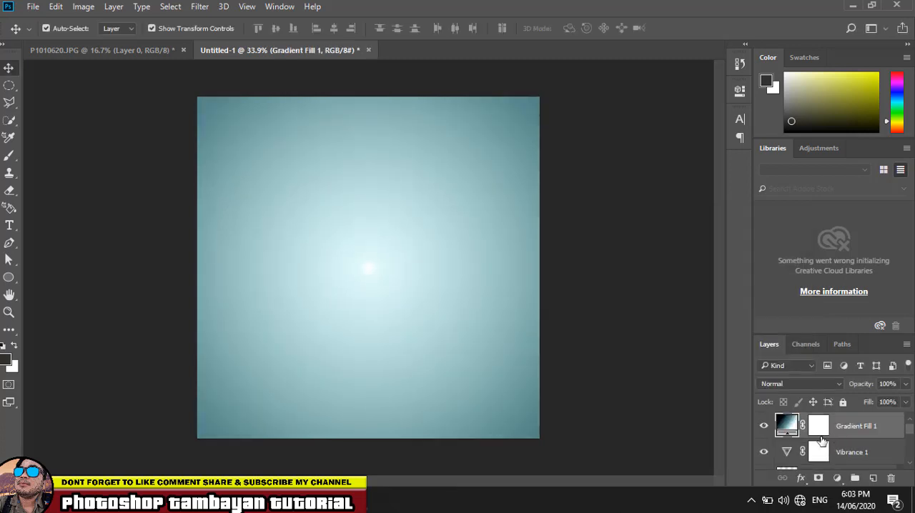
mouse_move(858, 428)
left_mouse_down()
mouse_move(861, 458)
mouse_move(872, 461)
mouse_move(883, 454)
mouse_move(866, 431)
left_mouse_up()
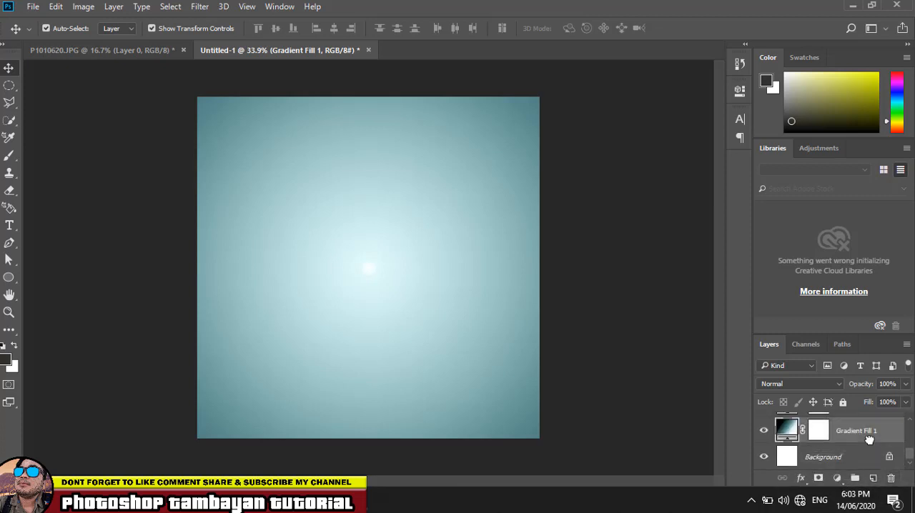